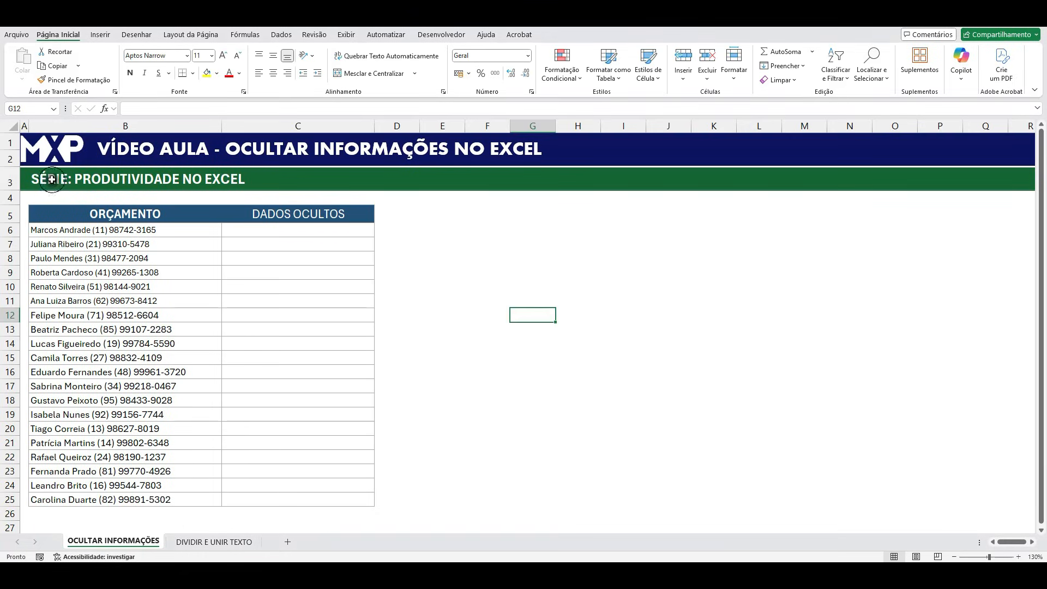
click(49, 179)
click(542, 319)
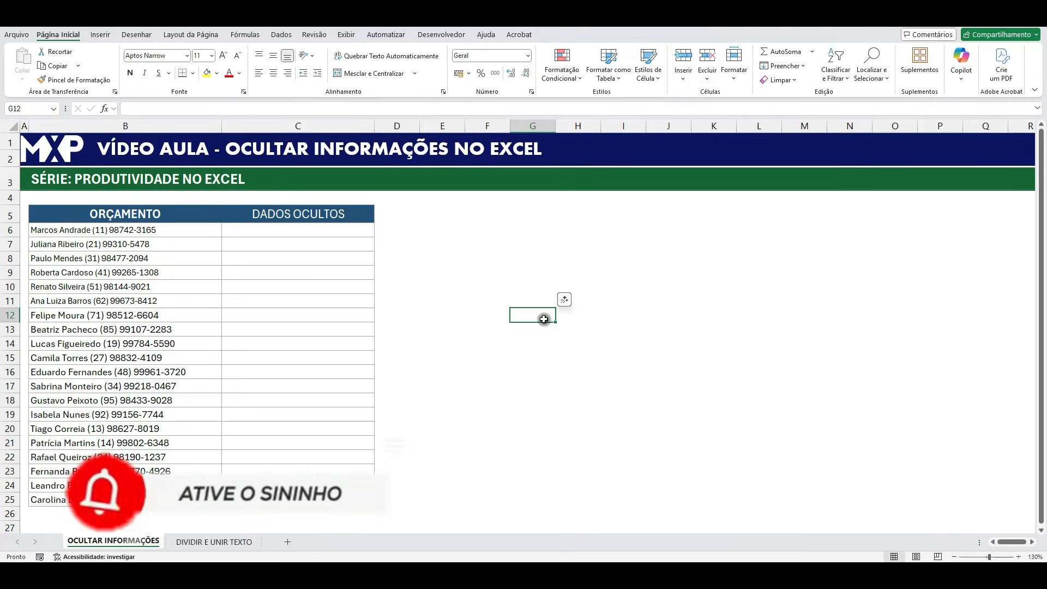
click(85, 184)
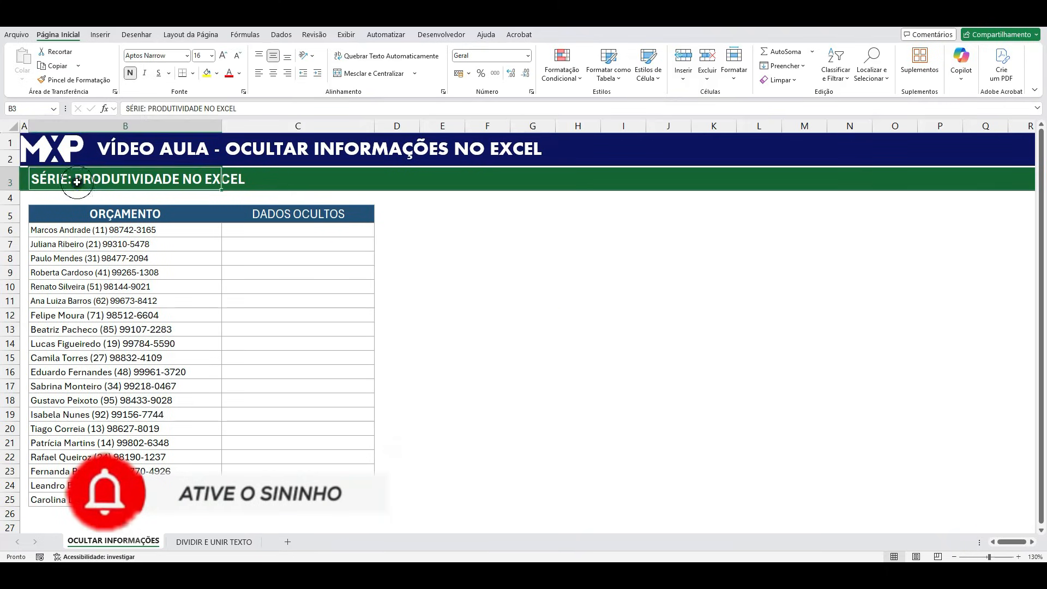
click(477, 299)
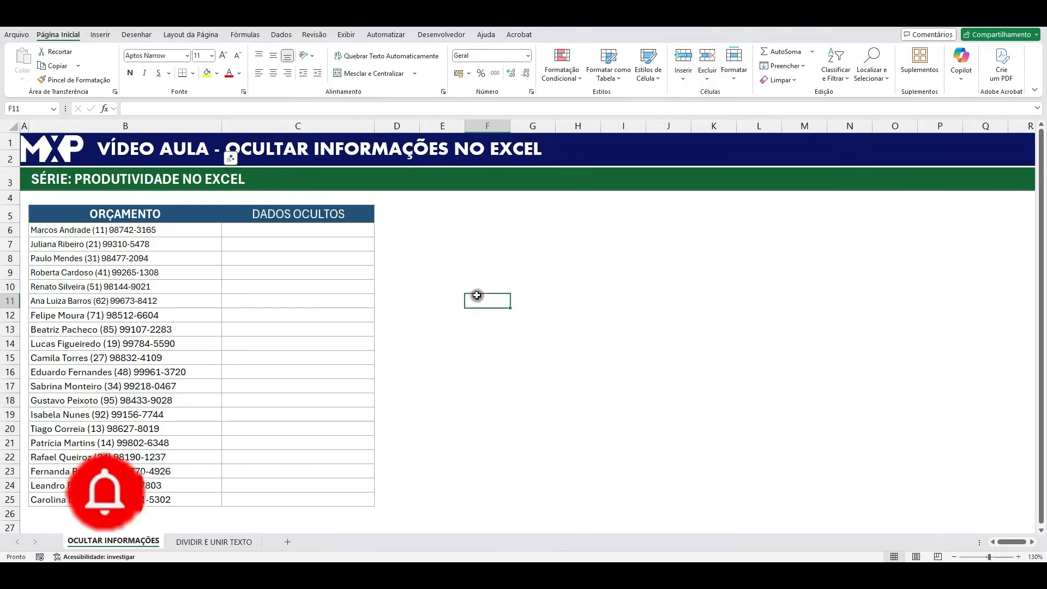
click(594, 368)
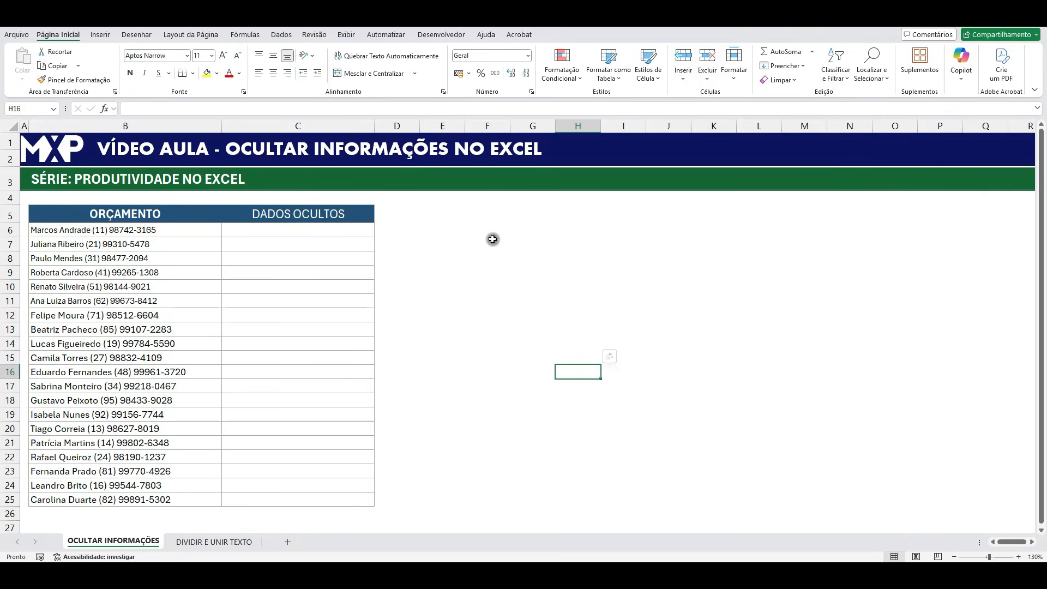
Examine the names and phone numbers in the ORÇAMENTO column, B6:B25, including the number portion of B6.
drag(170, 228, 166, 500)
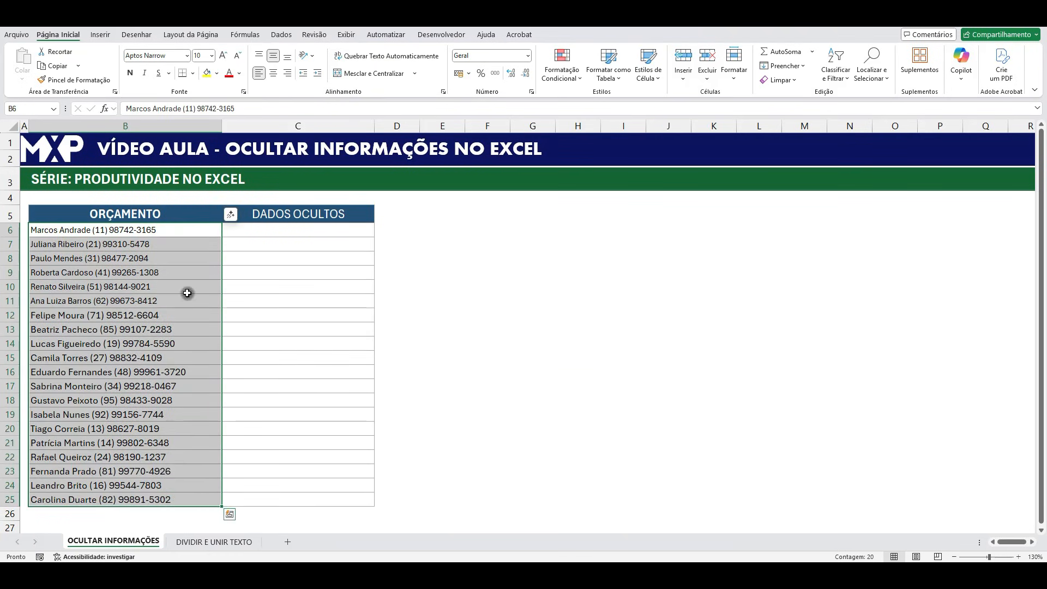
click(560, 315)
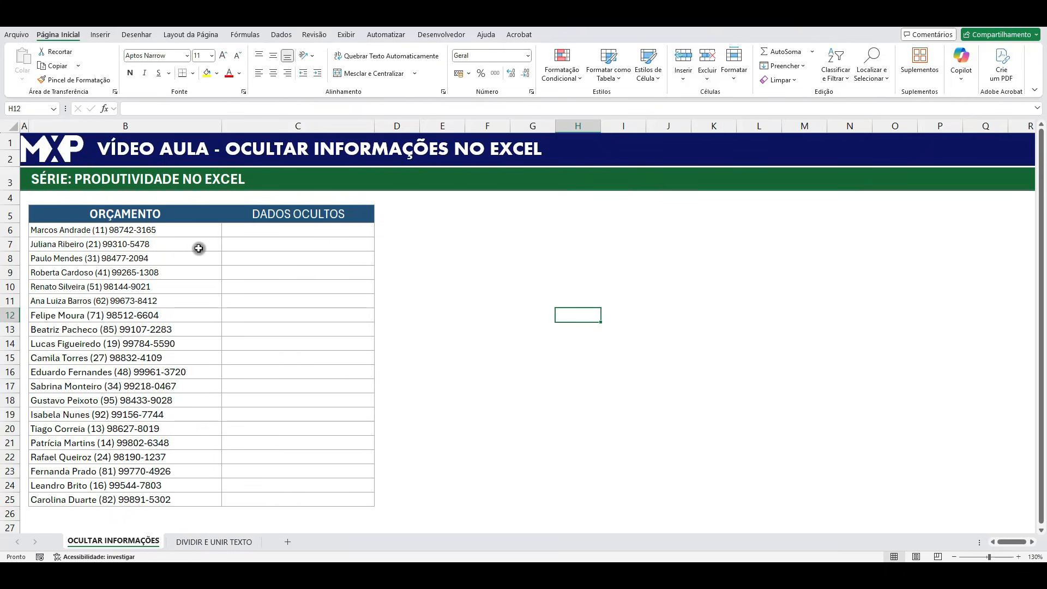
drag(169, 230, 165, 500)
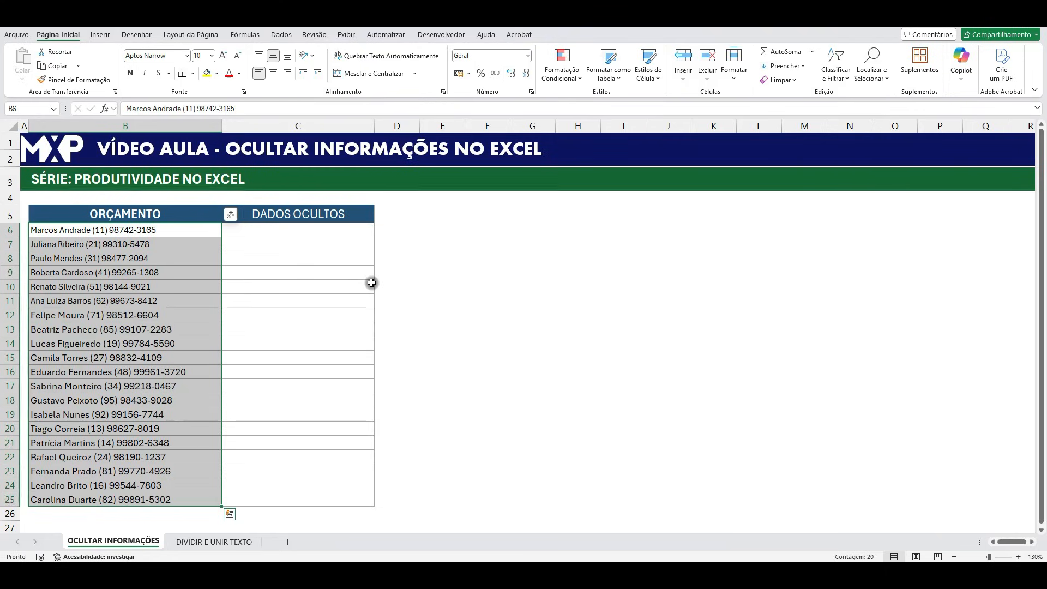
click(148, 246)
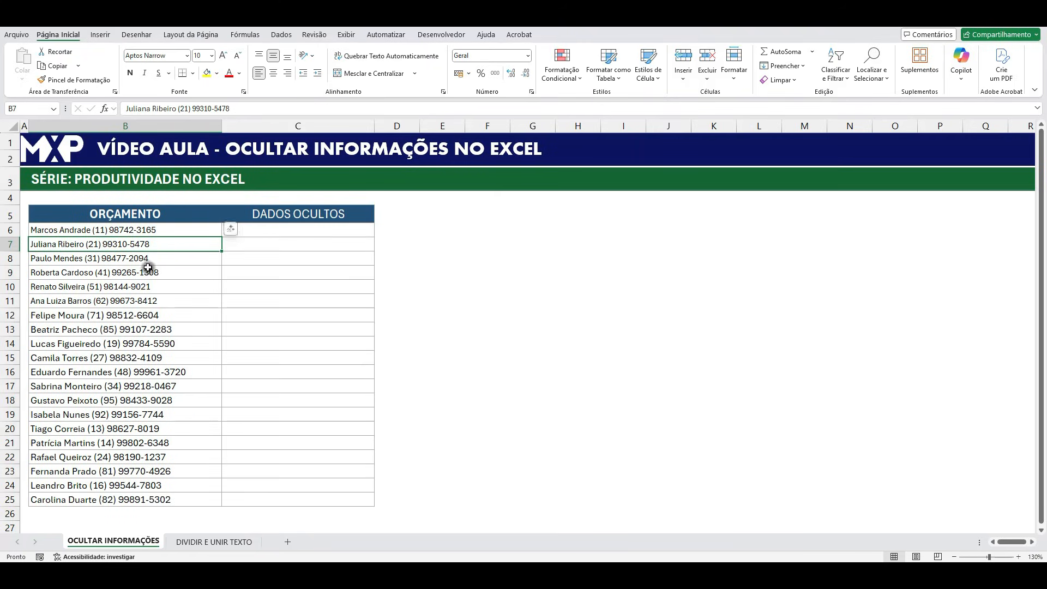
double_click(112, 229)
drag(100, 229, 185, 228)
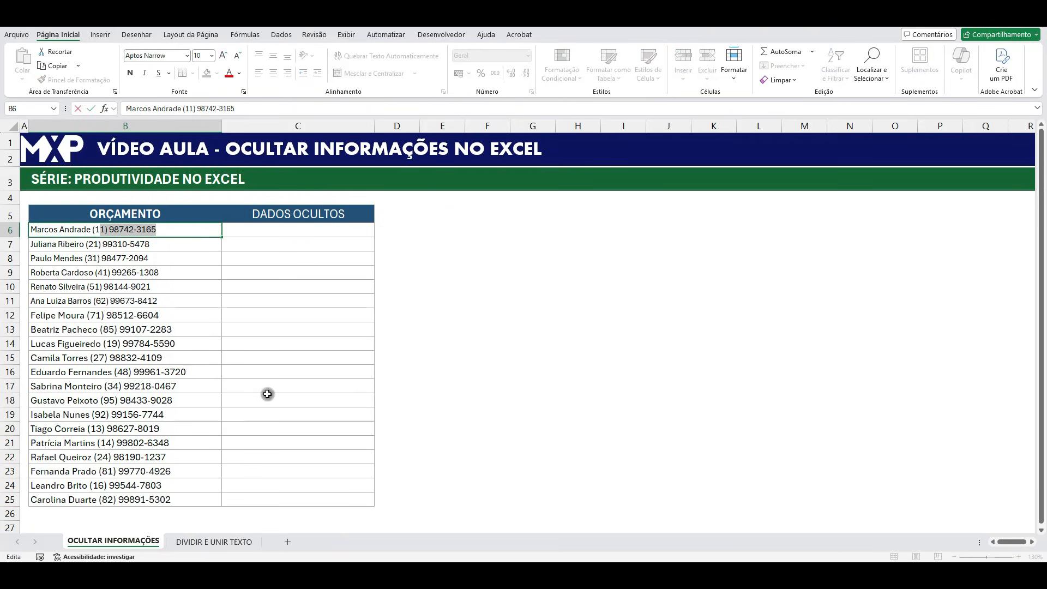
key(Escape)
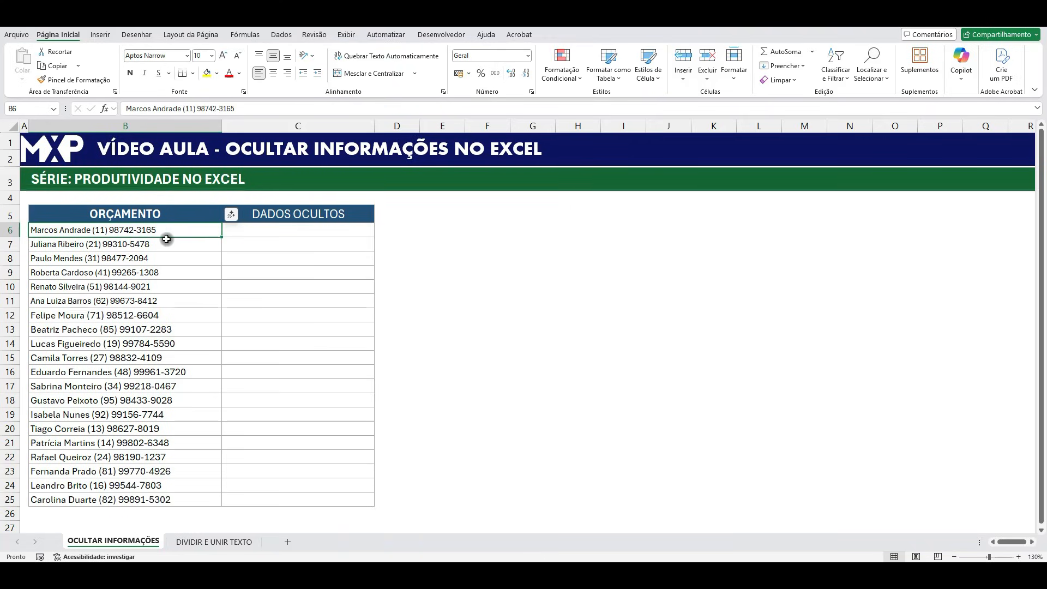
Begin a REGEX.SUBSTITUIR formula in C6 with B6 as its text argument.
click(295, 229)
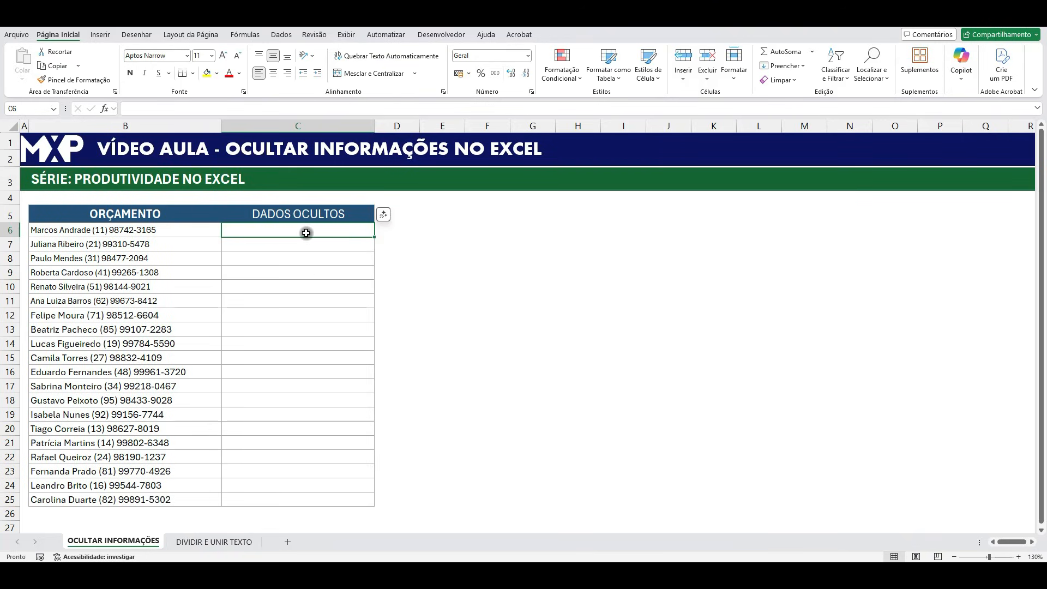
text(=r)
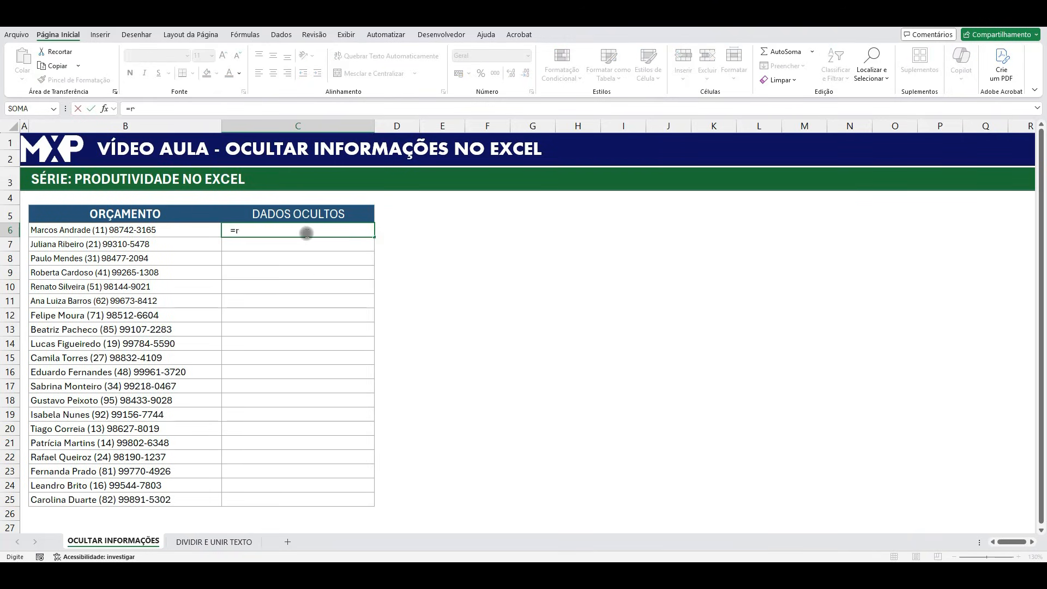
text(egex)
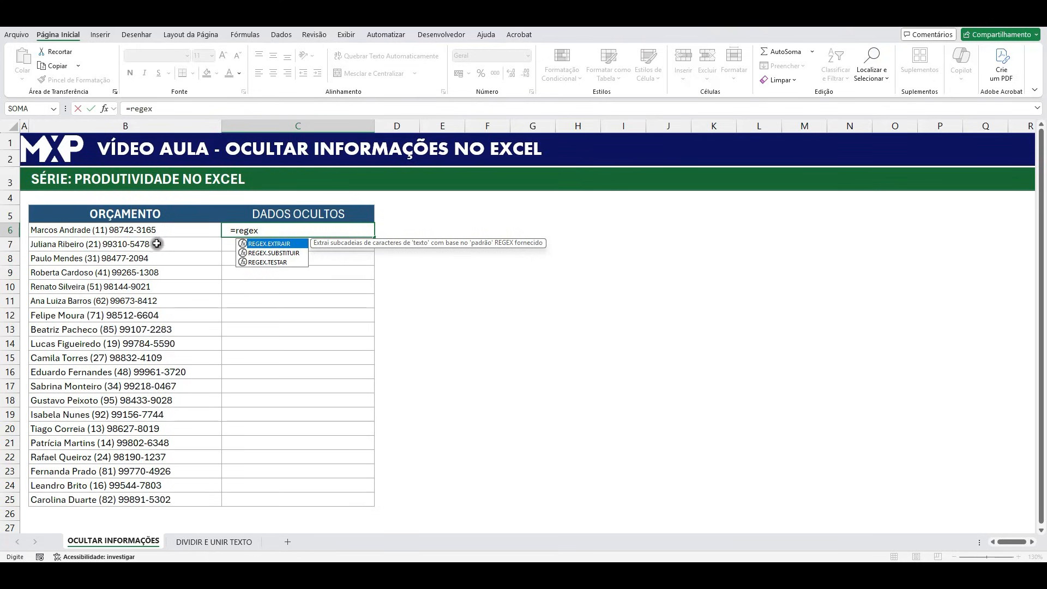
double_click(287, 253)
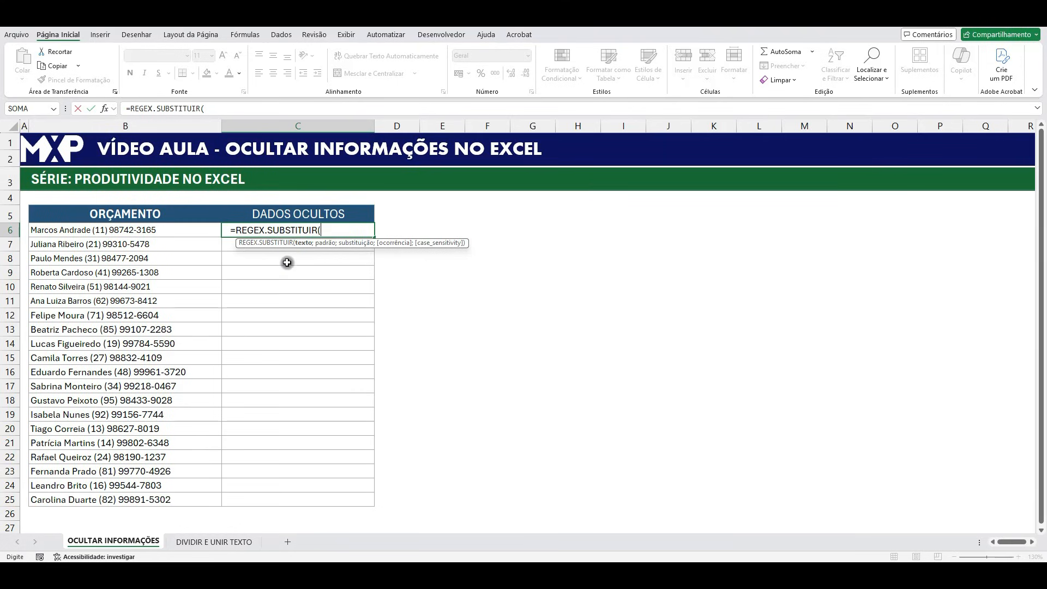
click(124, 229)
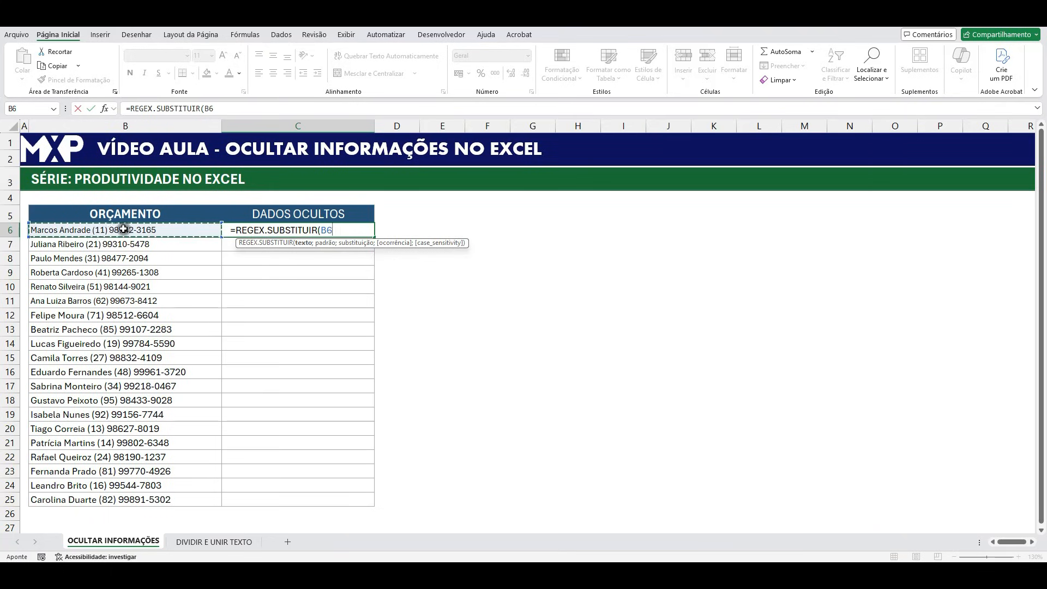
Complete the C6 formula with the pattern "[0-9]" and the replacement "*", giving =REGEX.SUBSTITUIR(B6;"[0-9]";"*").
text(;)
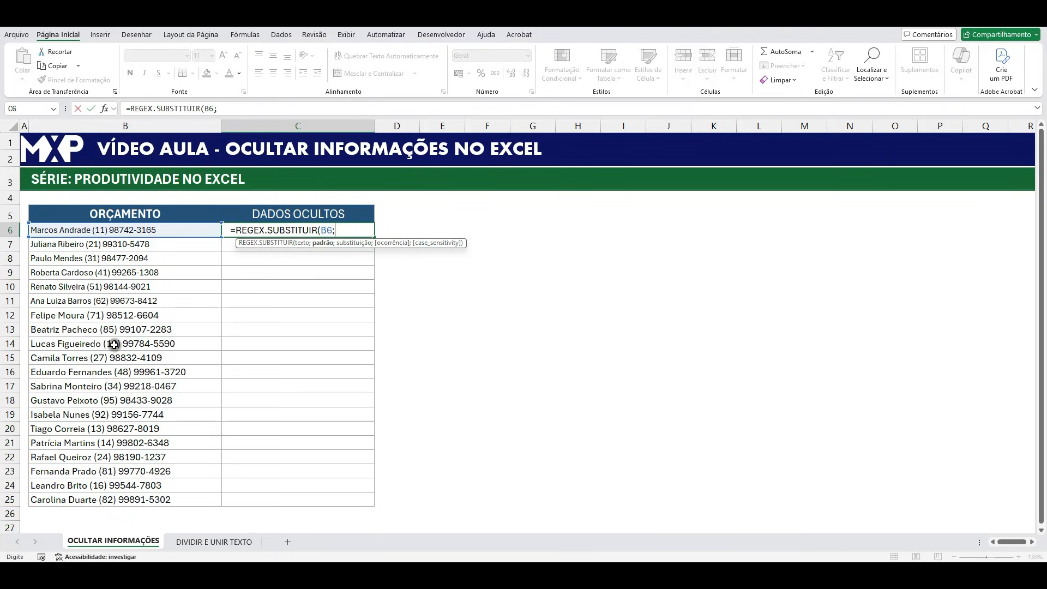
text("[0-9])
text(;"*)
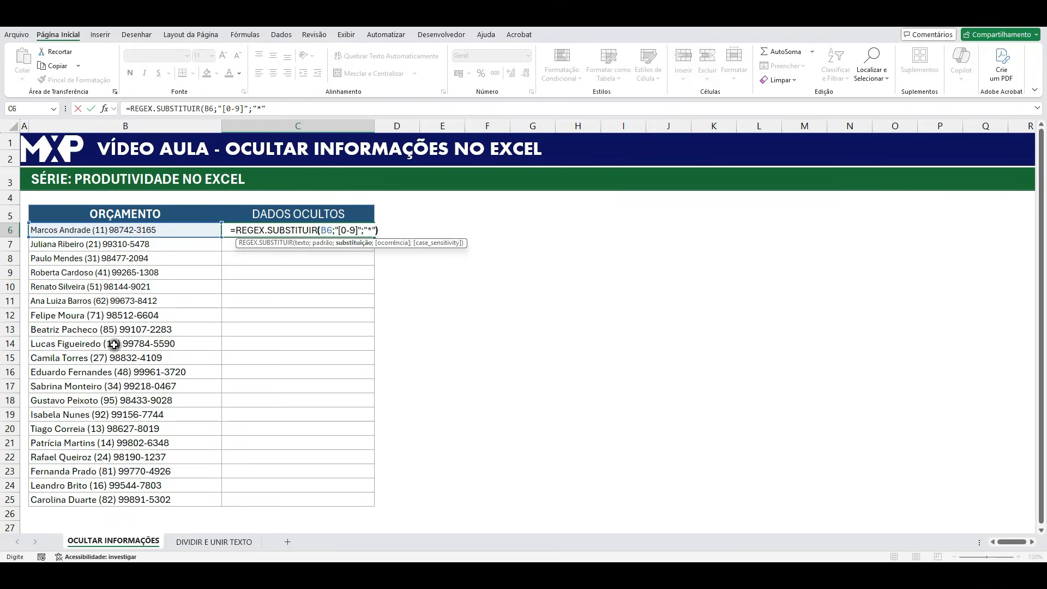
text())
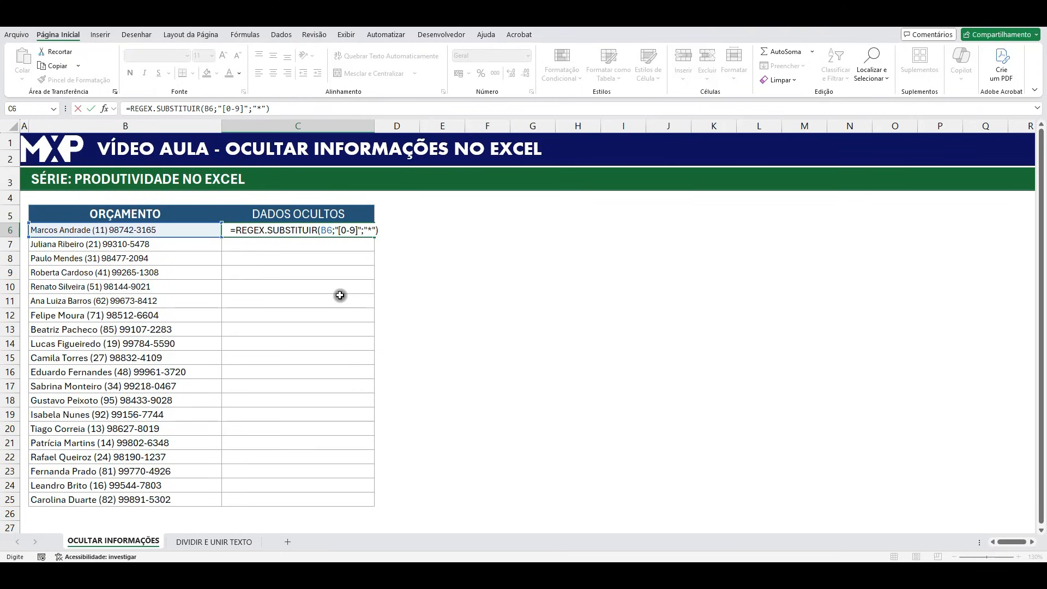
key(Return)
click(469, 297)
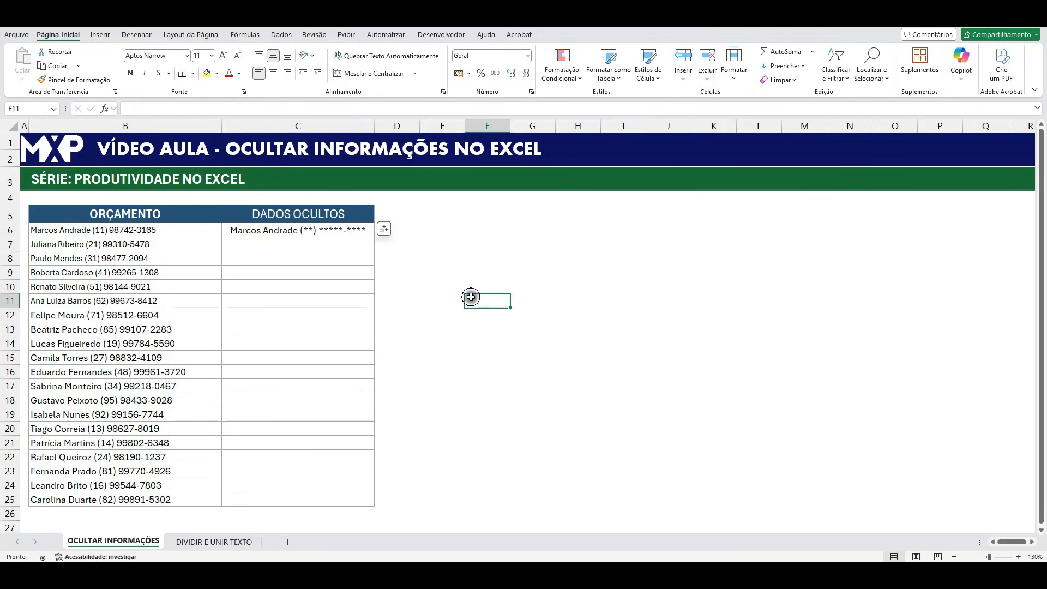
Fill the C6 masking formula down through C25 and widen column C to fit the longest entry.
click(286, 227)
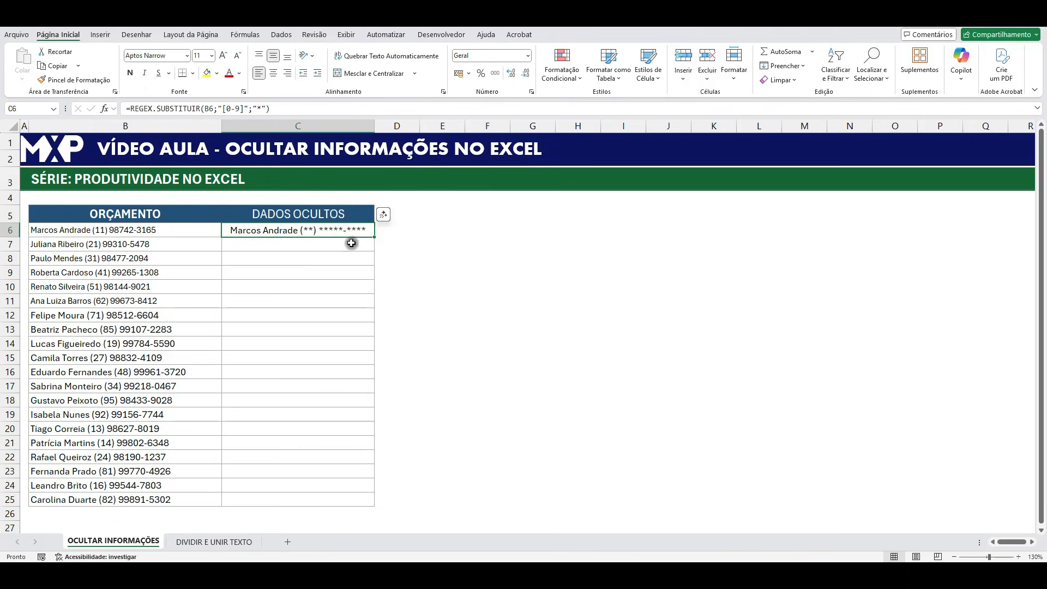
drag(374, 238, 362, 503)
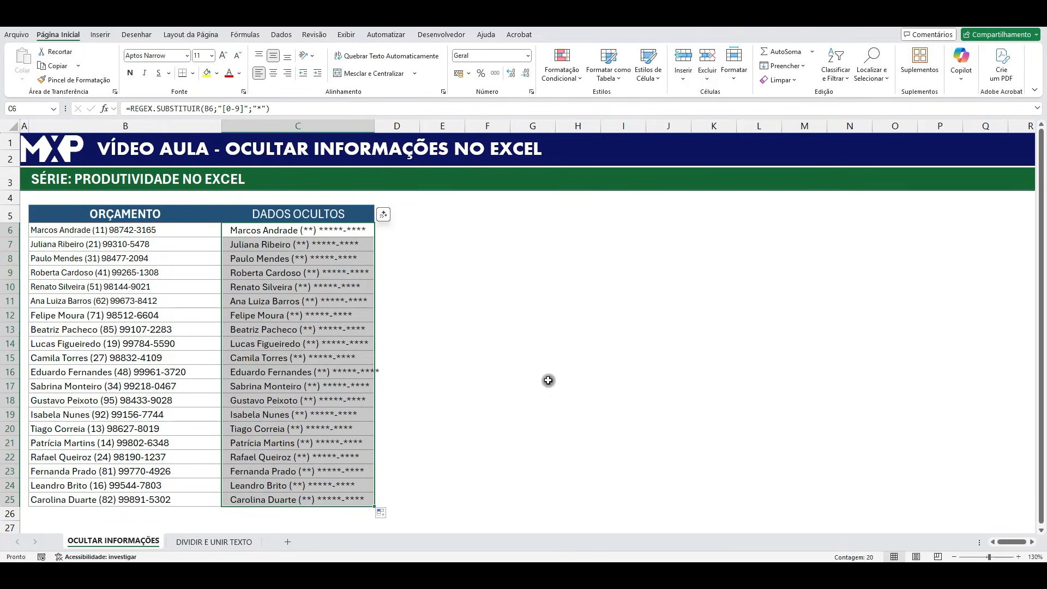
click(548, 380)
drag(374, 126, 400, 127)
click(452, 311)
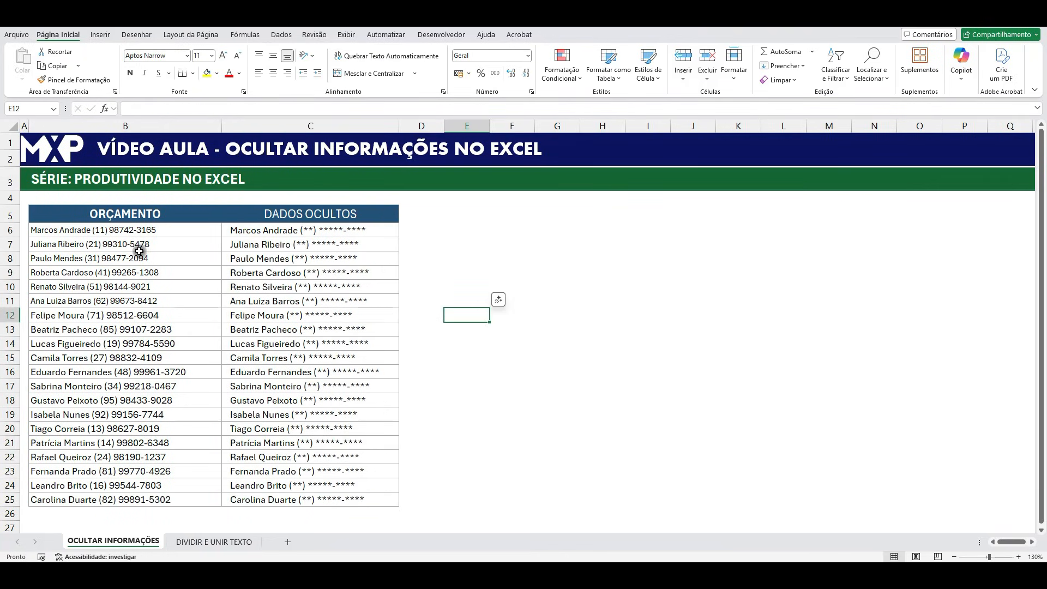
Hide column B, which holds the unmasked ORÇAMENTO data.
click(169, 125)
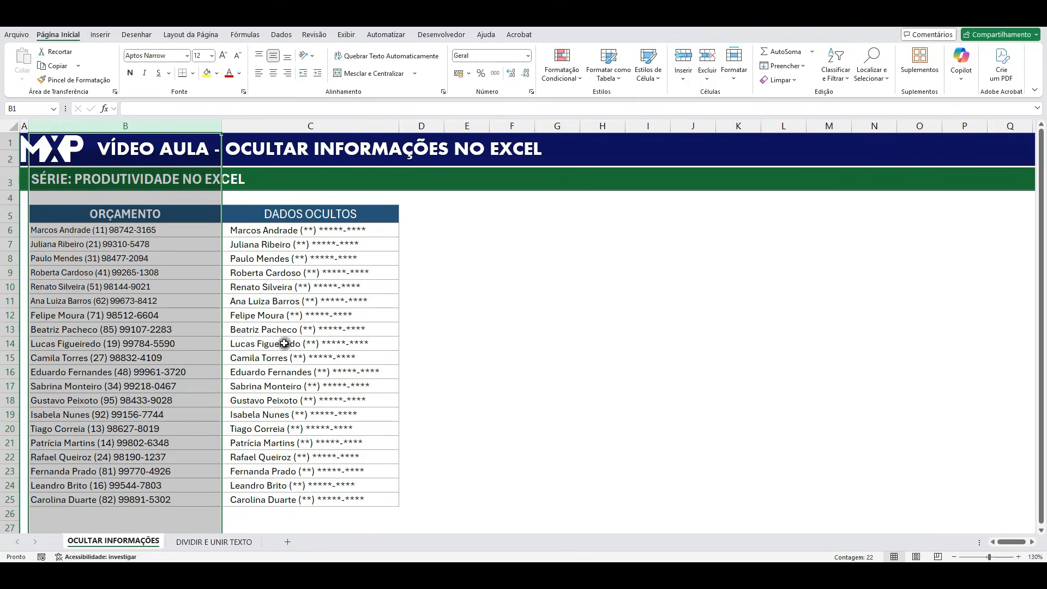
right_click(187, 125)
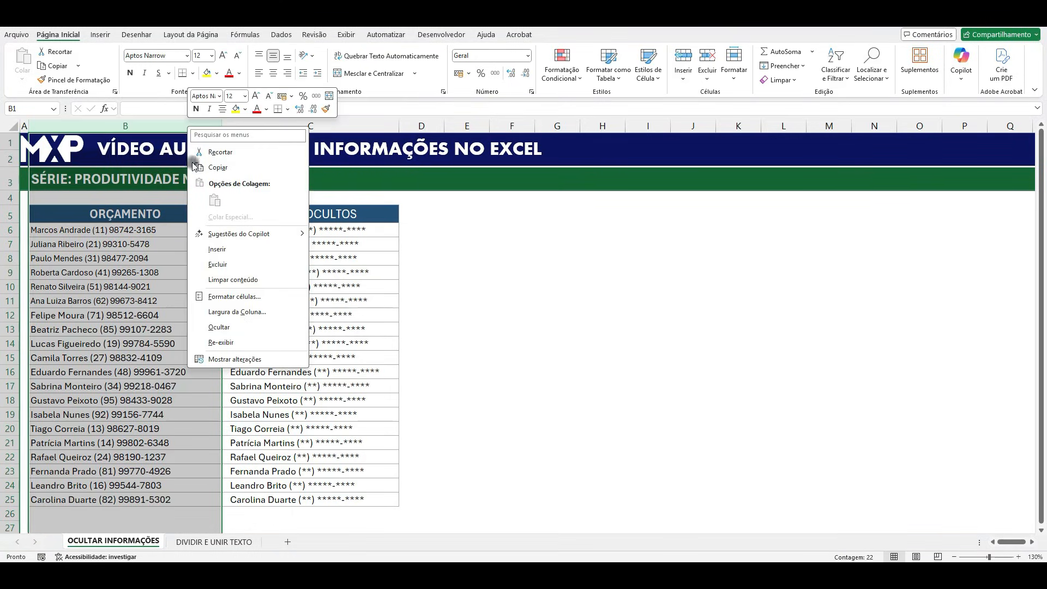
click(218, 329)
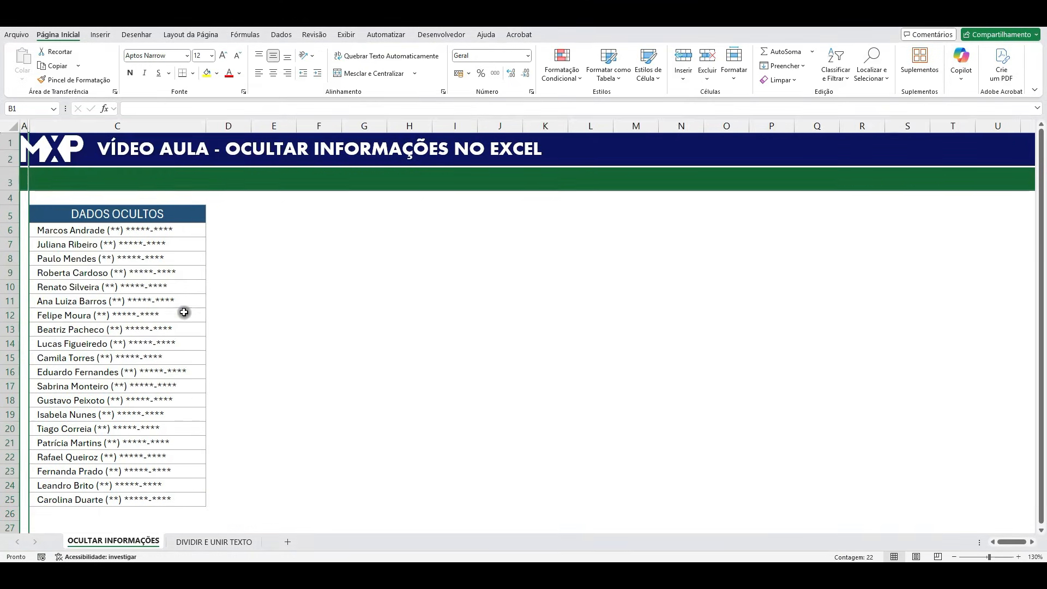
click(212, 301)
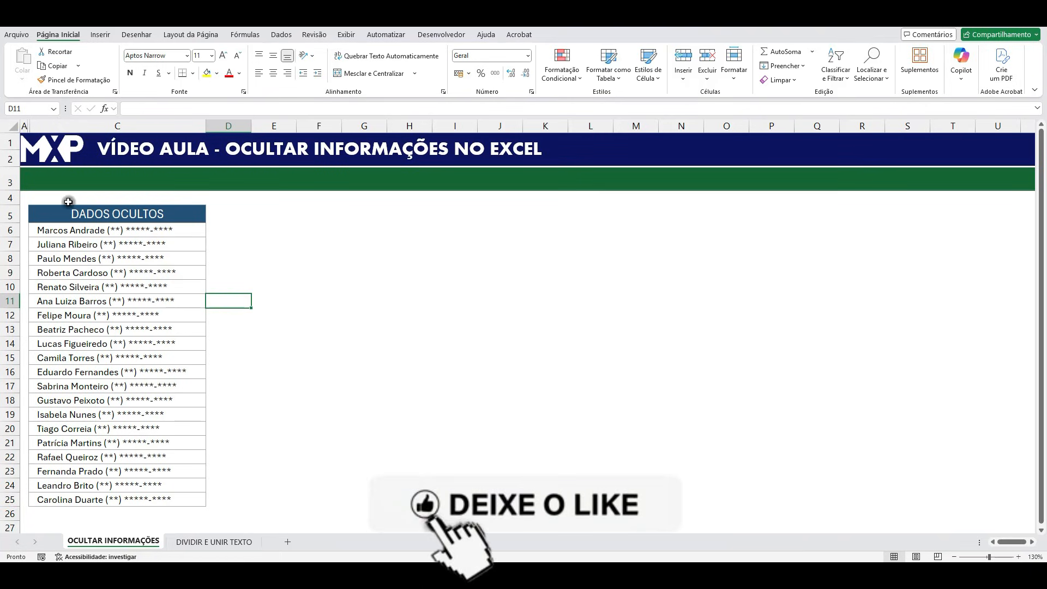
drag(239, 214, 600, 373)
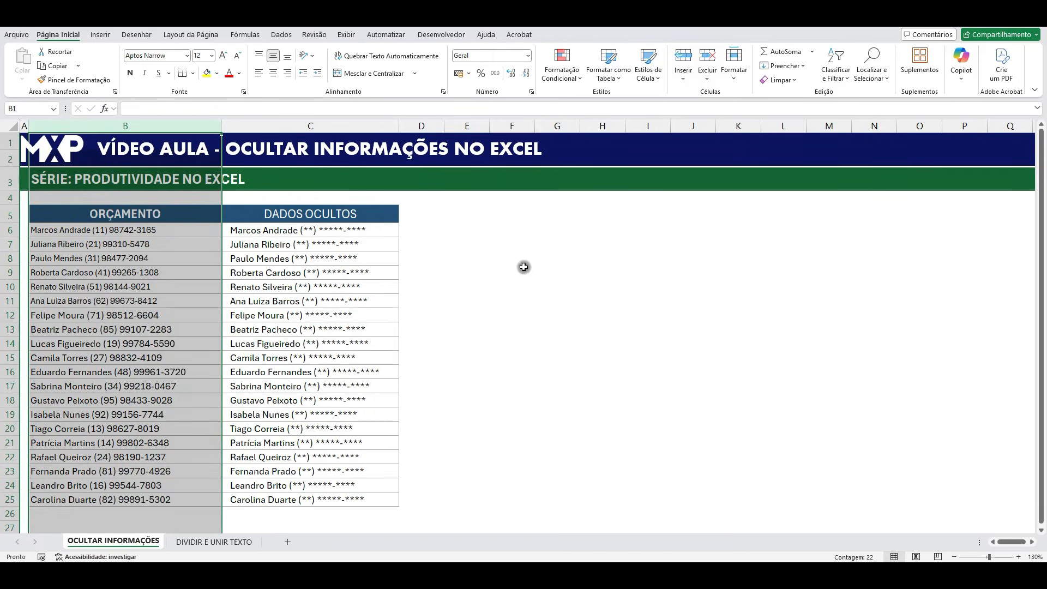
click(523, 266)
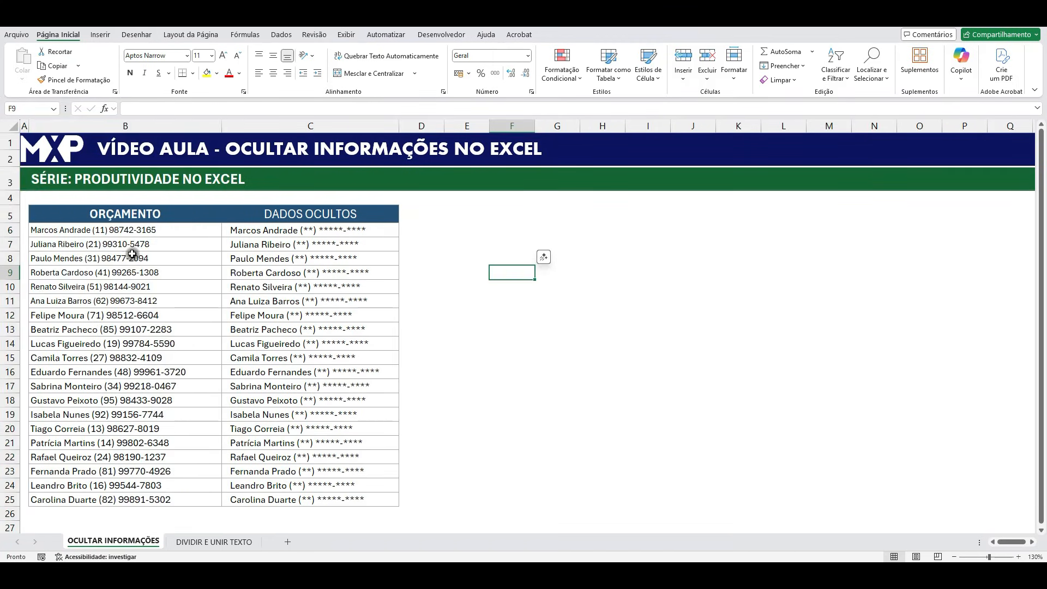
Switch to the DIVIDIR E UNIR TEXTO sheet.
click(355, 233)
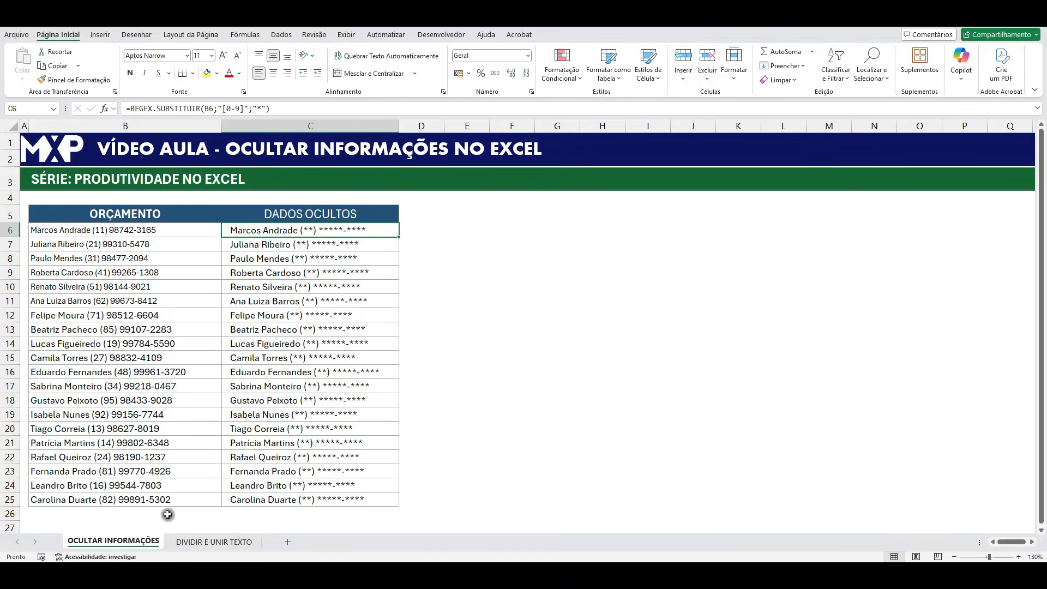
click(201, 545)
click(241, 455)
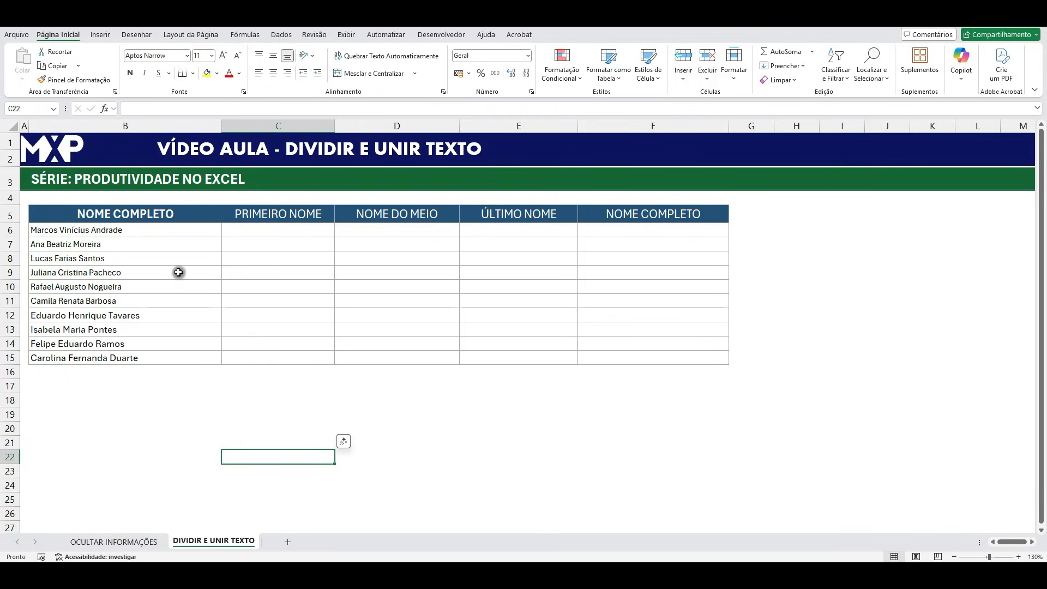
click(94, 237)
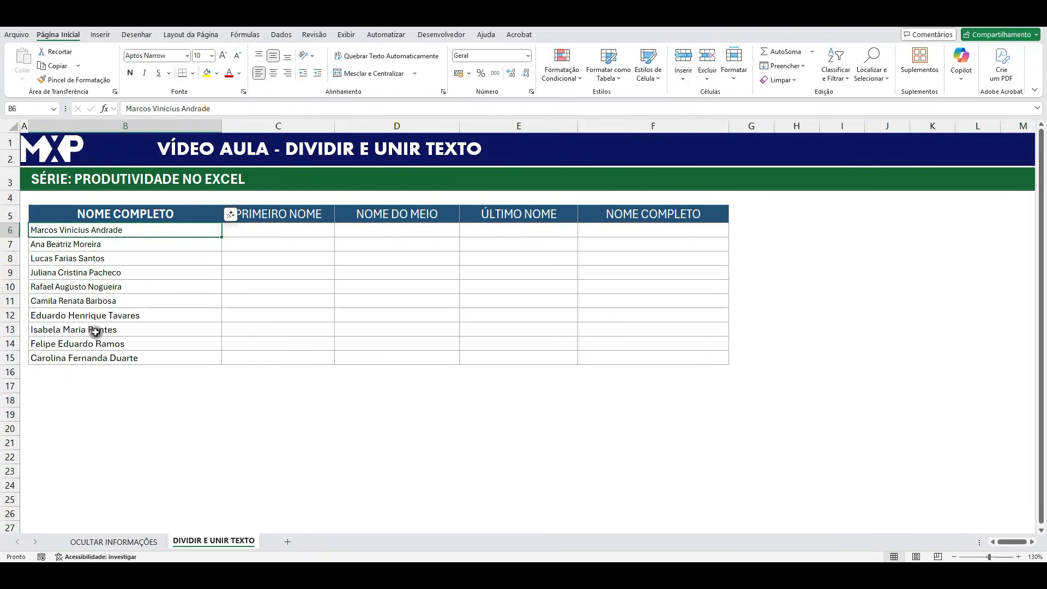
click(255, 228)
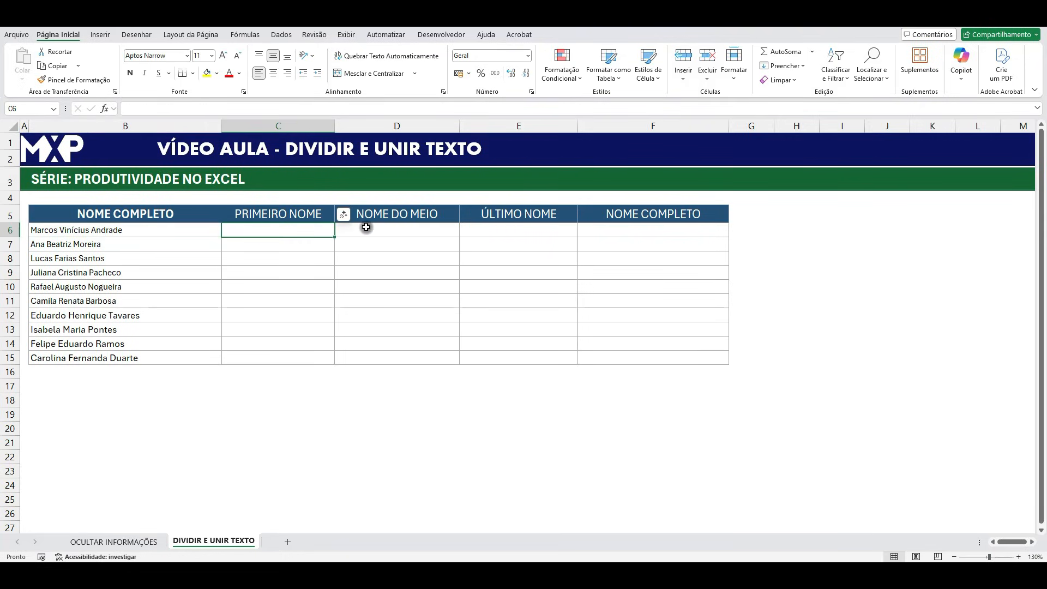
click(367, 229)
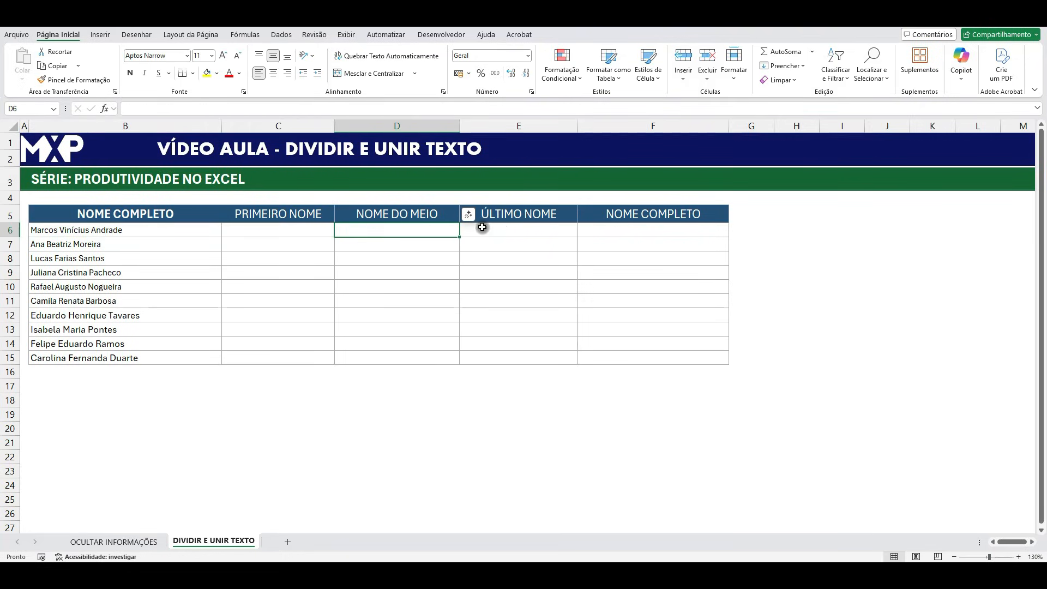
click(498, 230)
click(262, 230)
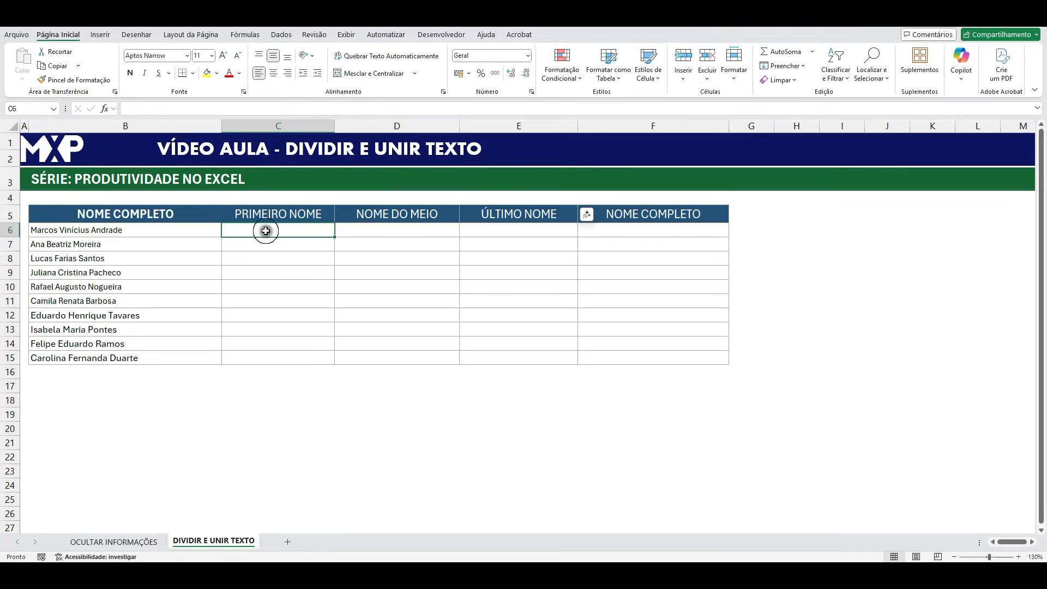
click(375, 230)
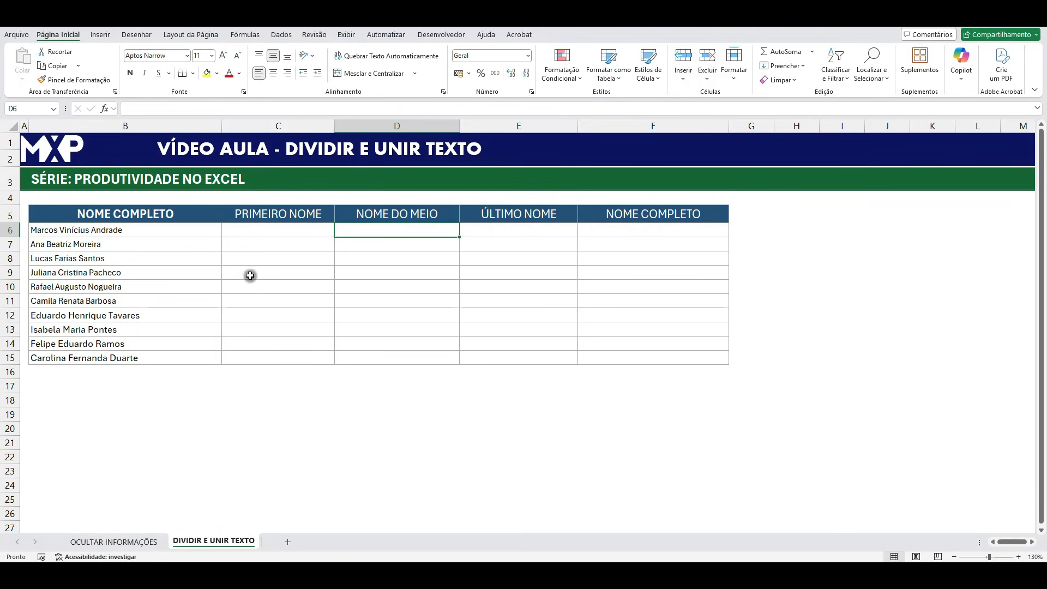
Enter the formula =DIVIDIRTEXTO(B6;" ") in C6 to split the full name at each space.
click(255, 233)
text(=divi)
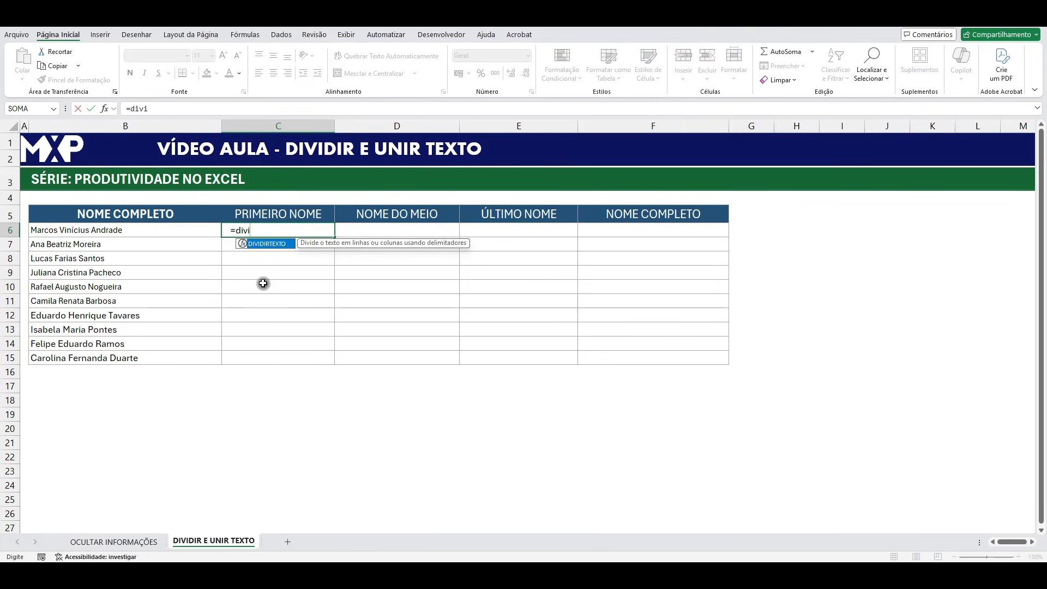
double_click(267, 246)
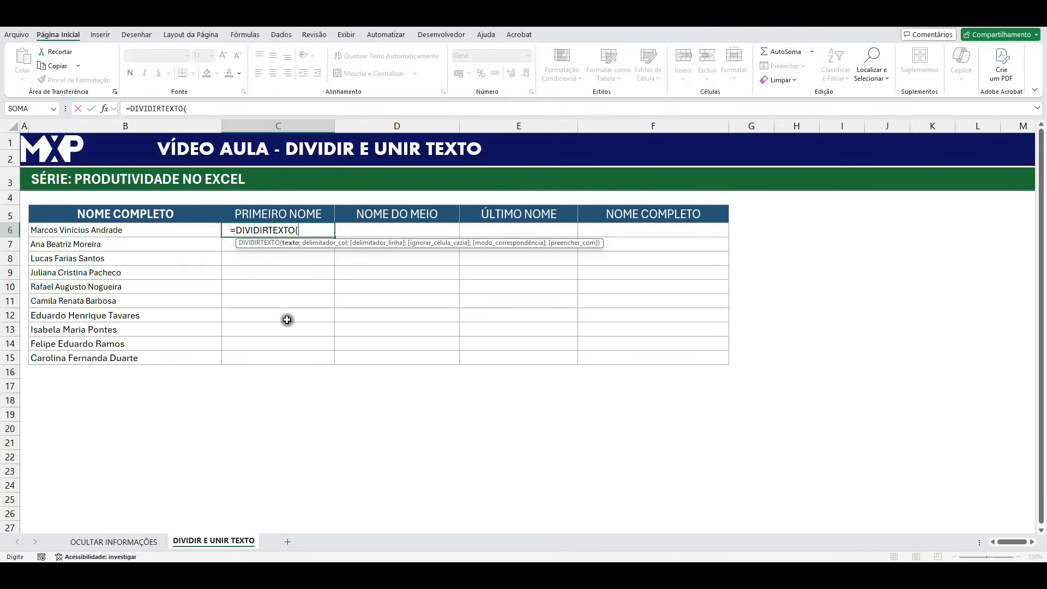
click(128, 230)
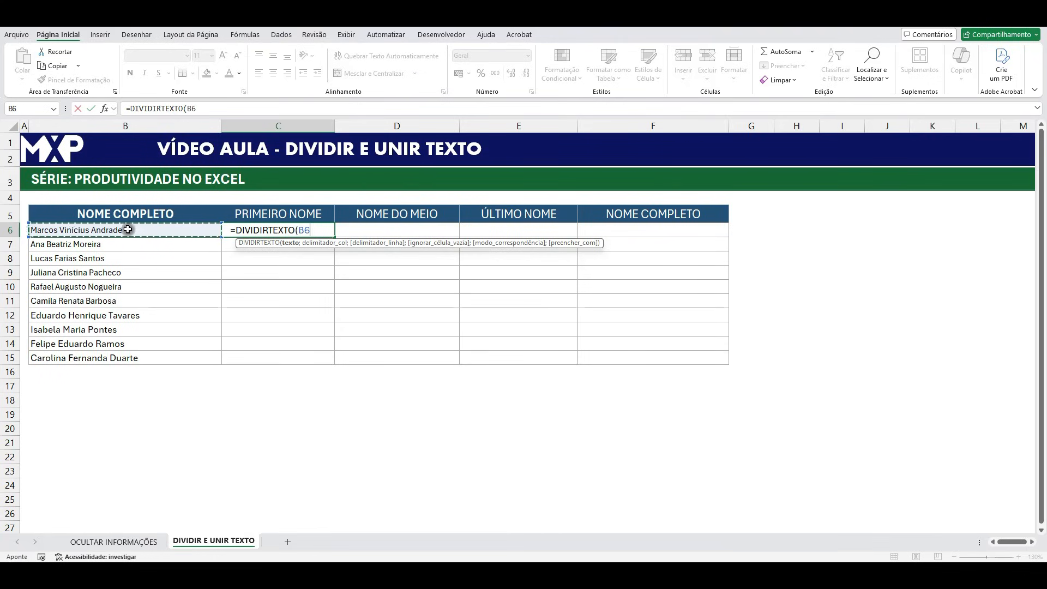
text(;)
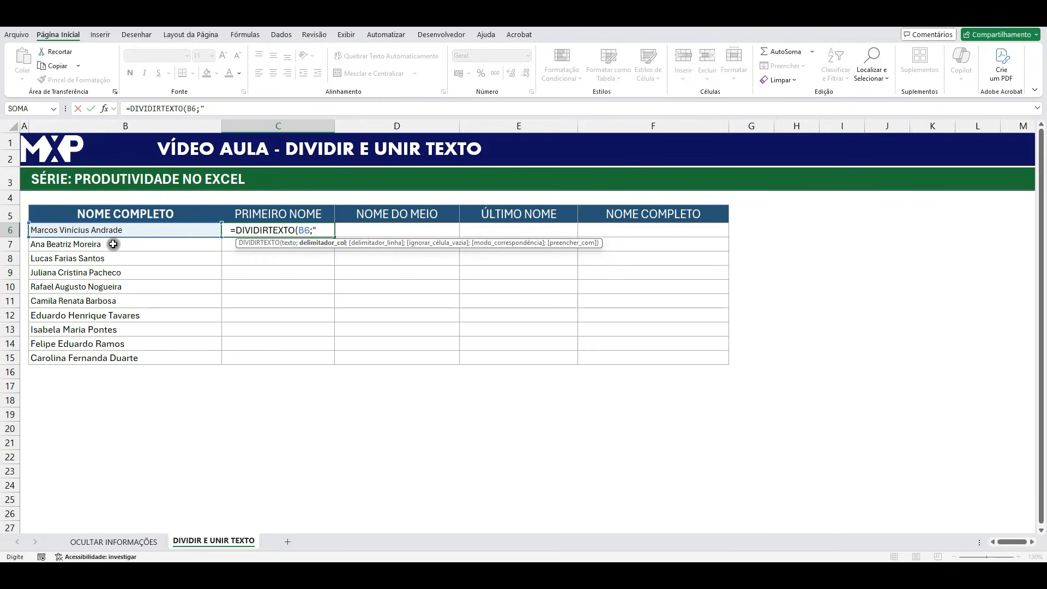
text(")
text())
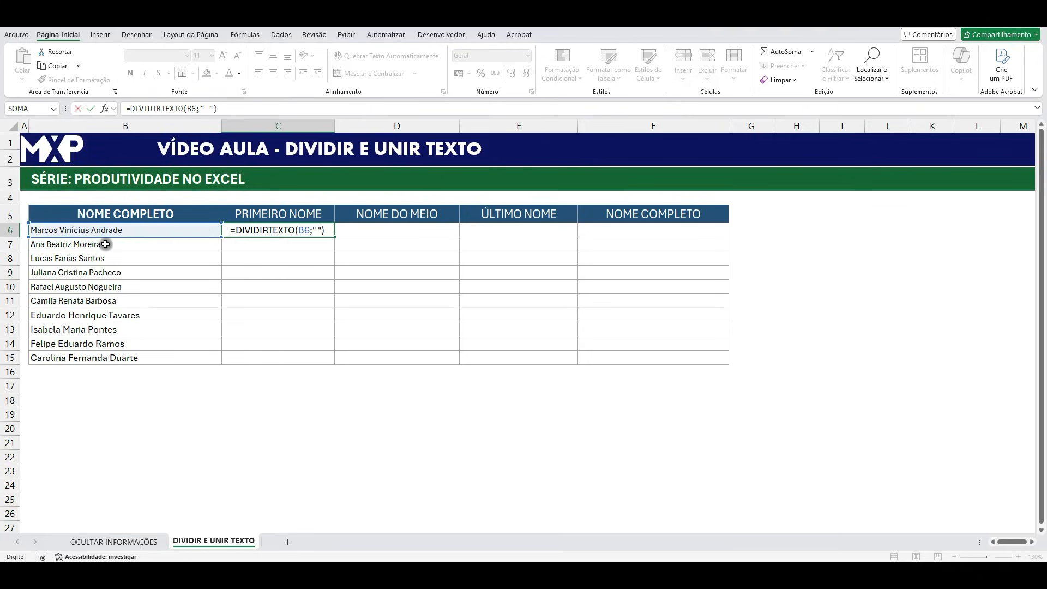
key(Return)
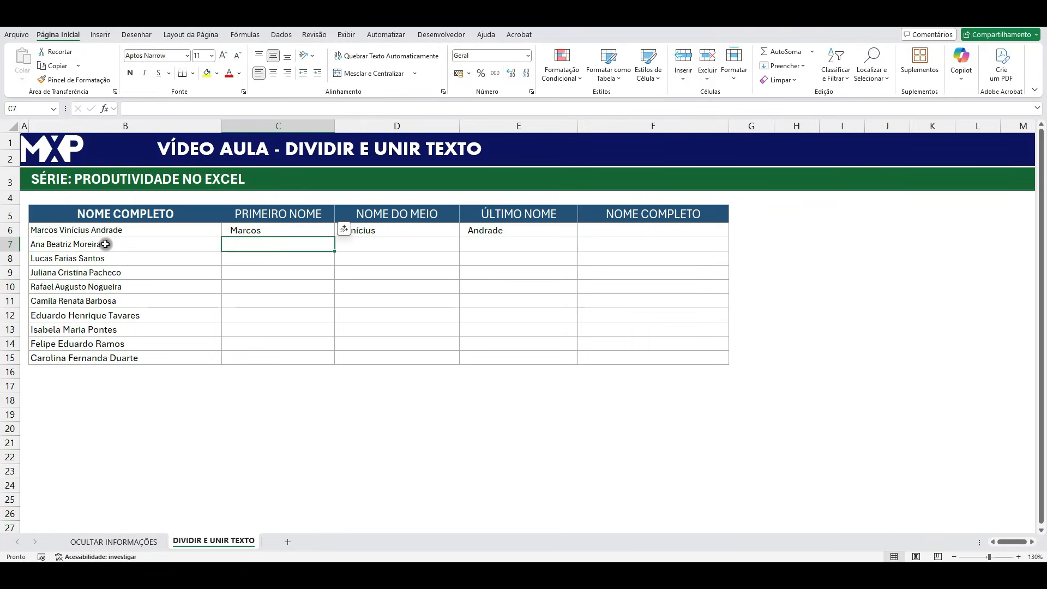
click(248, 229)
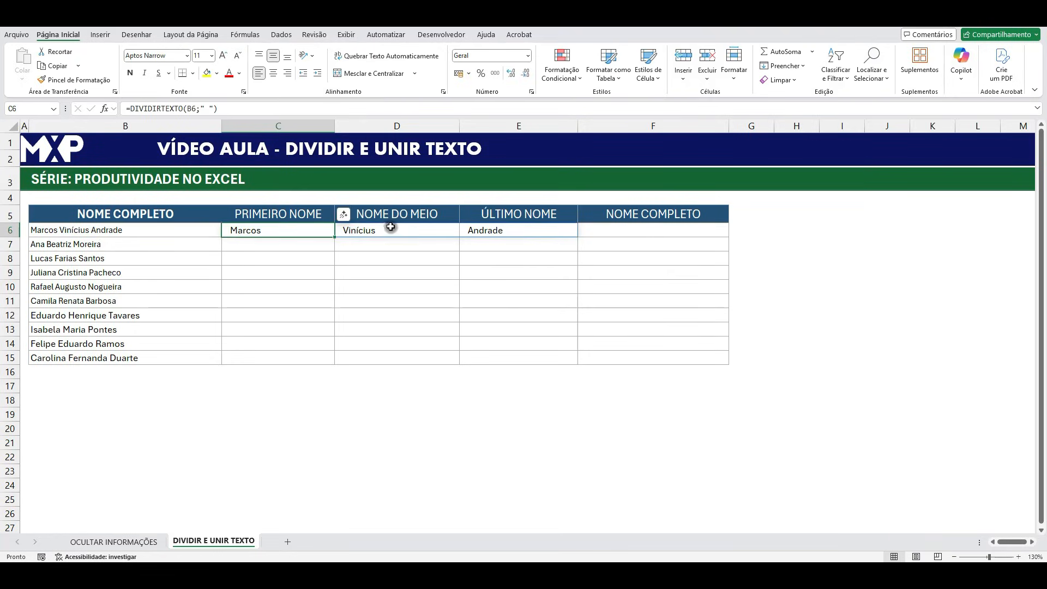
click(381, 229)
click(490, 229)
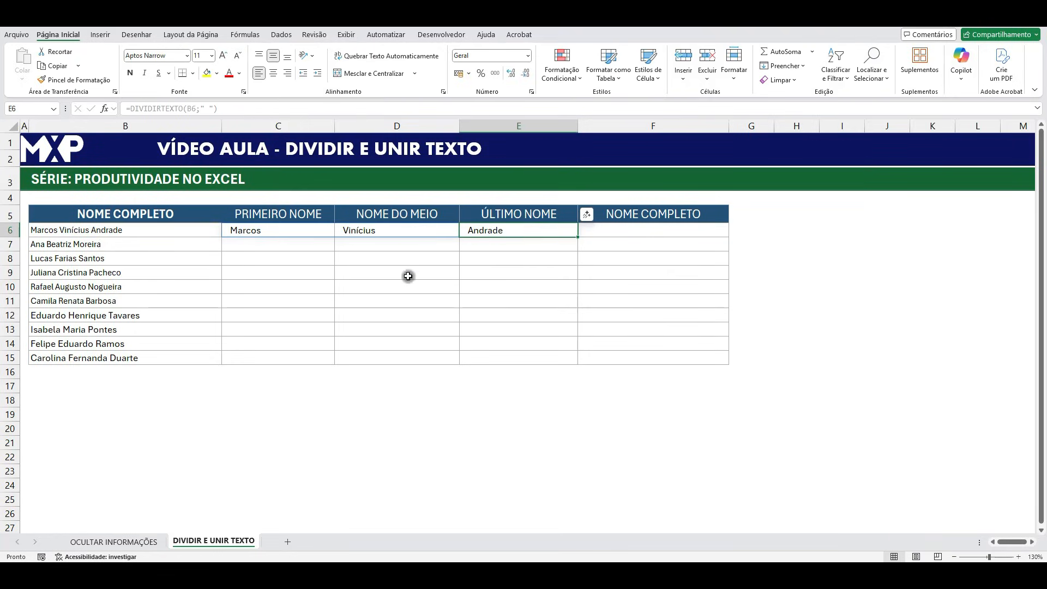
click(328, 233)
drag(334, 237, 331, 363)
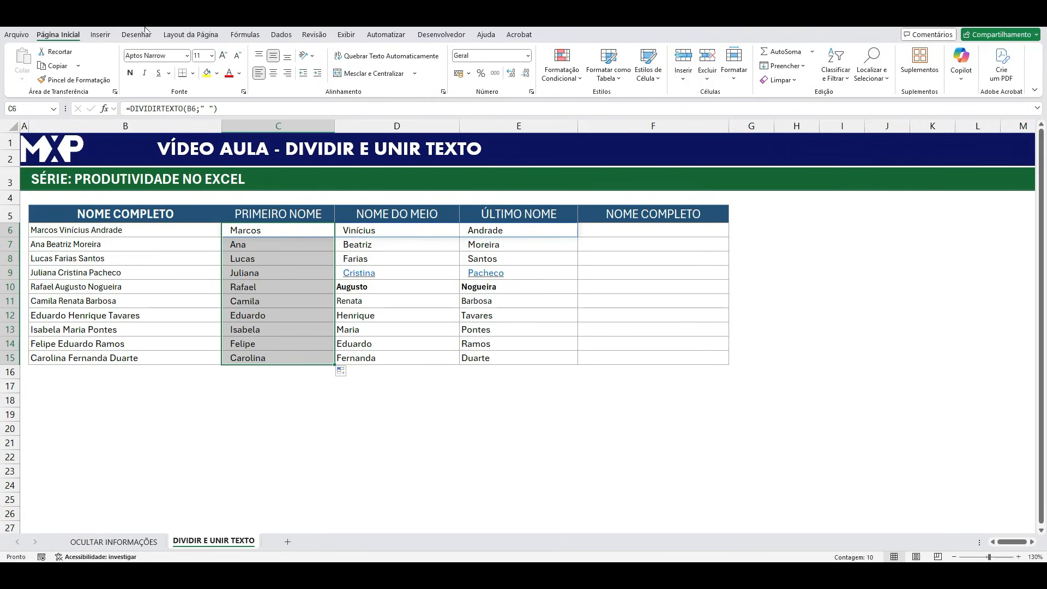
key(ctrl+z)
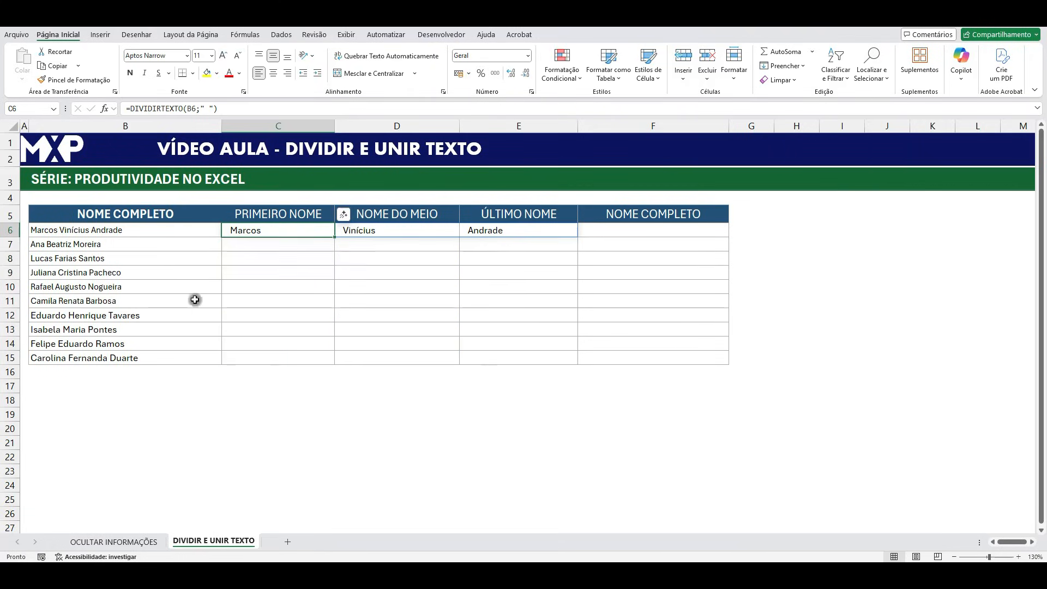
Remove the last surname from the full name in B8, leaving only two names.
double_click(80, 258)
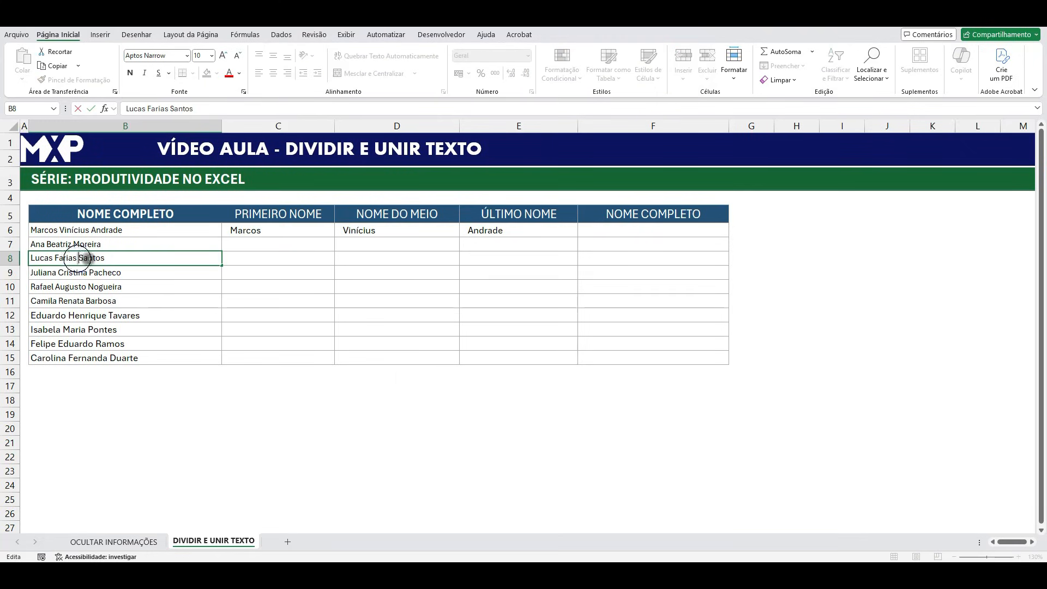
drag(79, 258, 141, 259)
key(BackSpace)
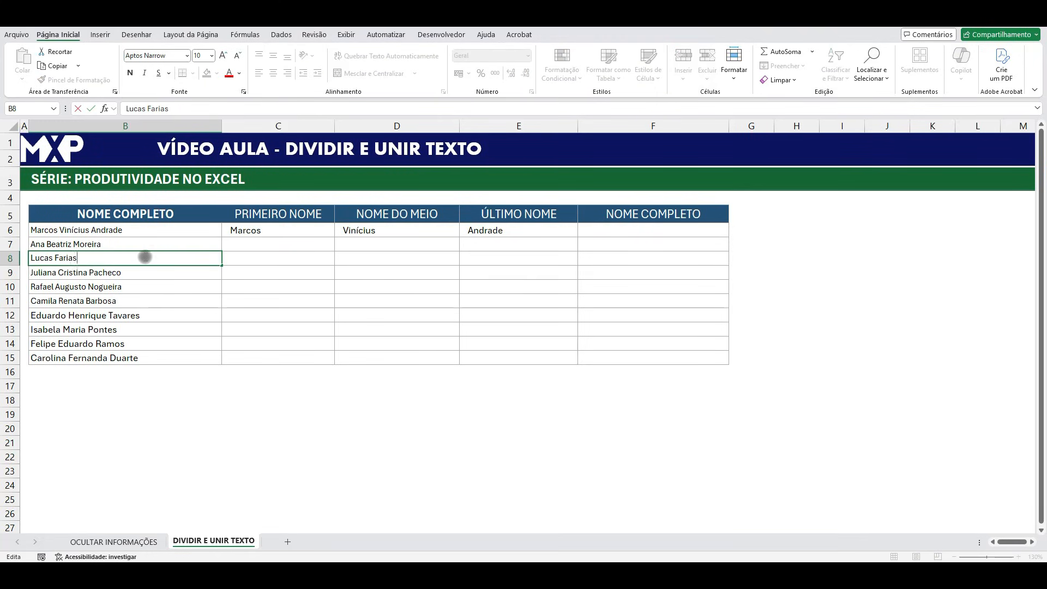
key(Return)
Fill the C6 DIVIDIRTEXTO formula down through C15.
click(305, 231)
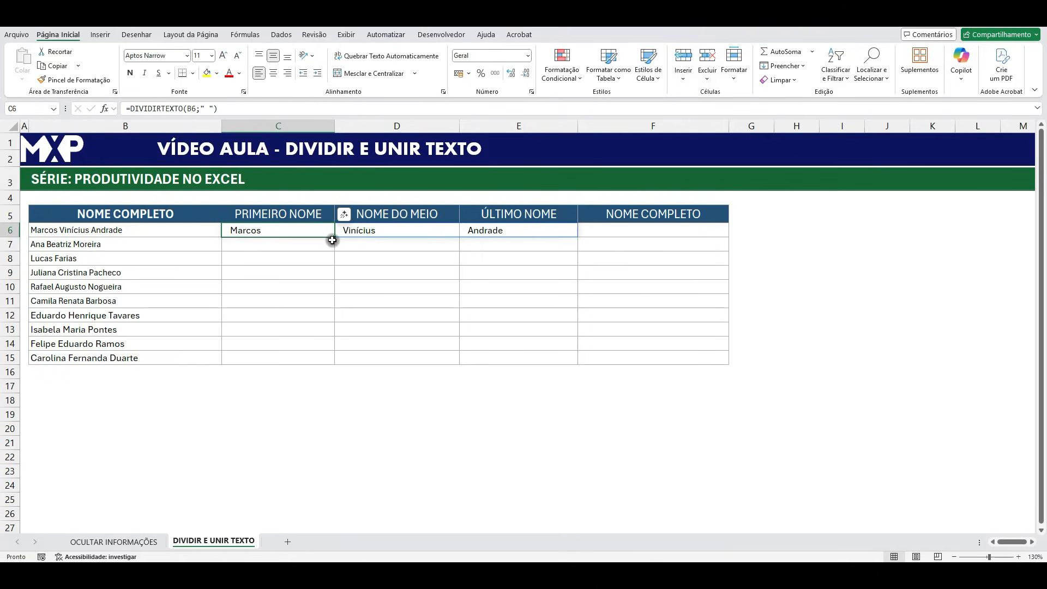
drag(334, 238, 330, 361)
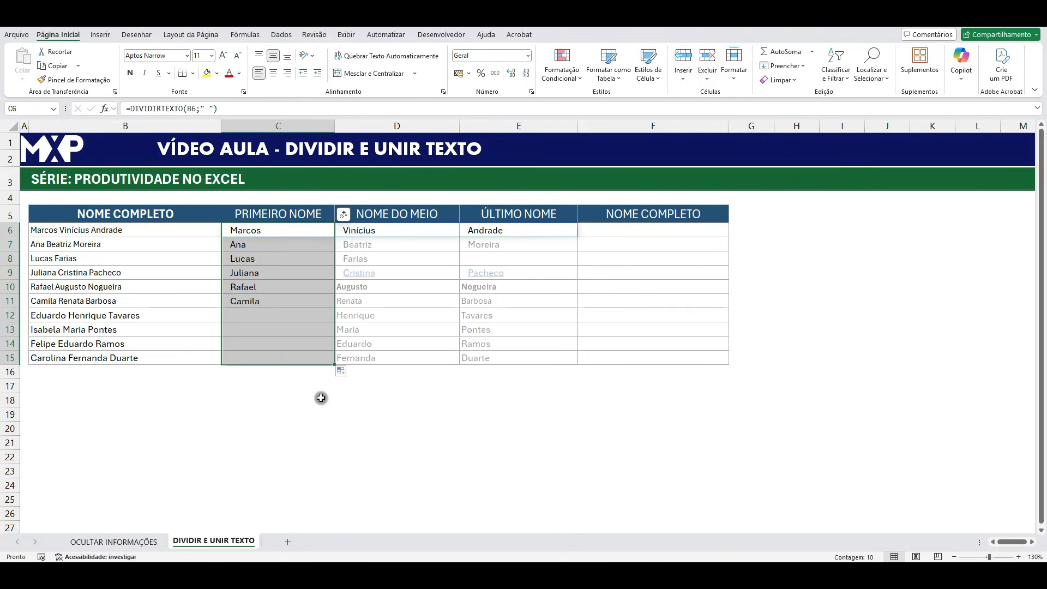
click(322, 428)
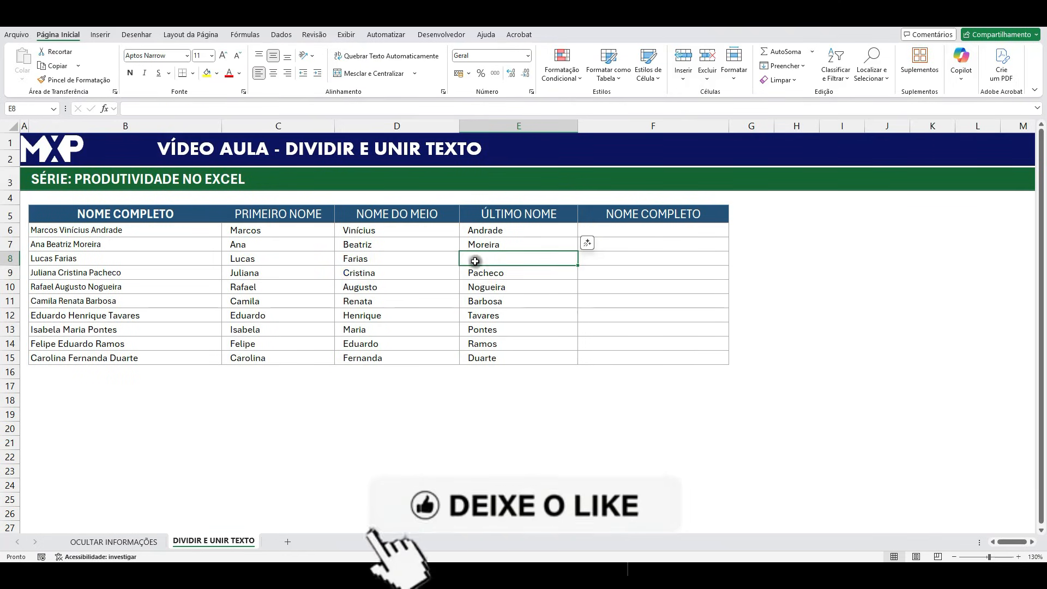
Examine how the shortened name in row 8 is split and review the name parts in C6:E15.
click(67, 258)
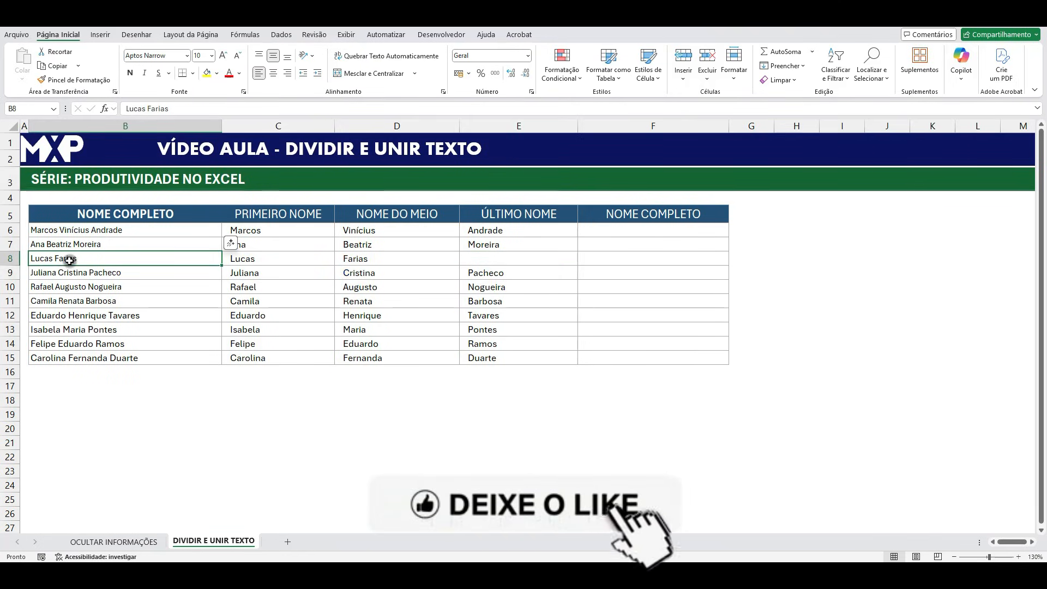
click(280, 258)
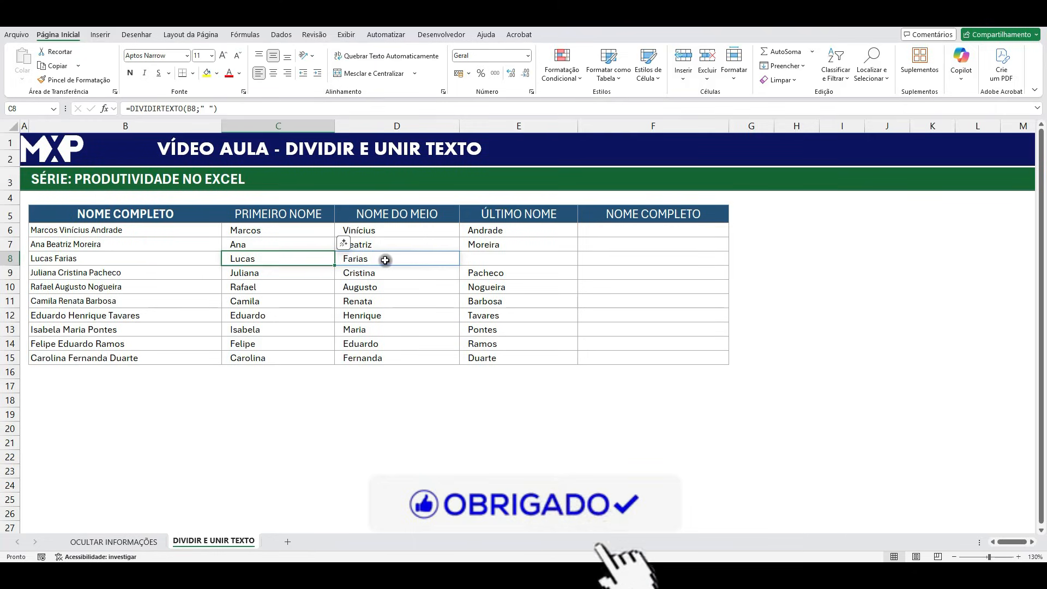
click(403, 260)
click(468, 260)
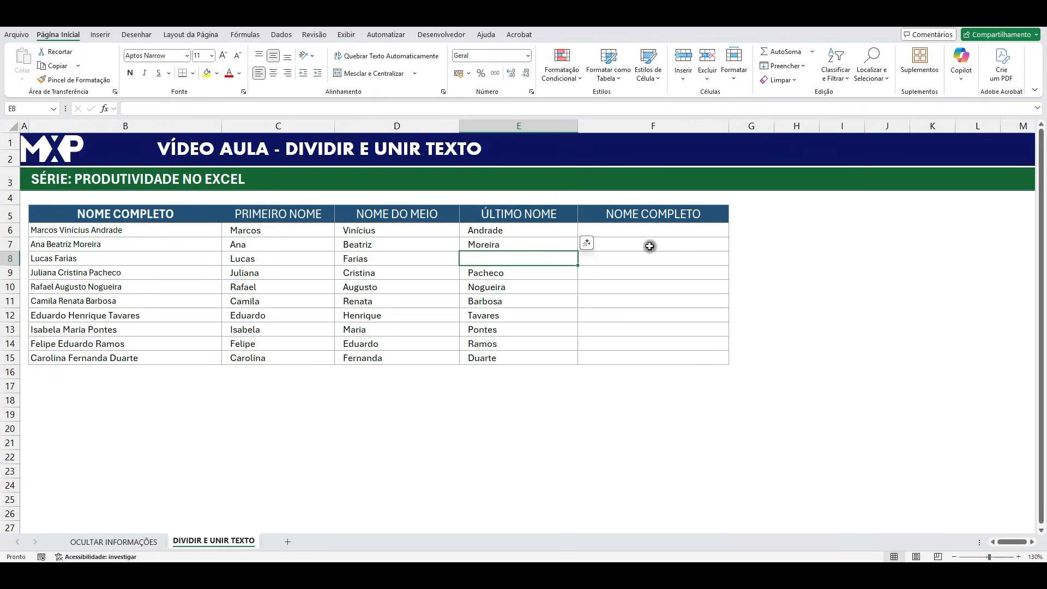
drag(284, 234, 494, 355)
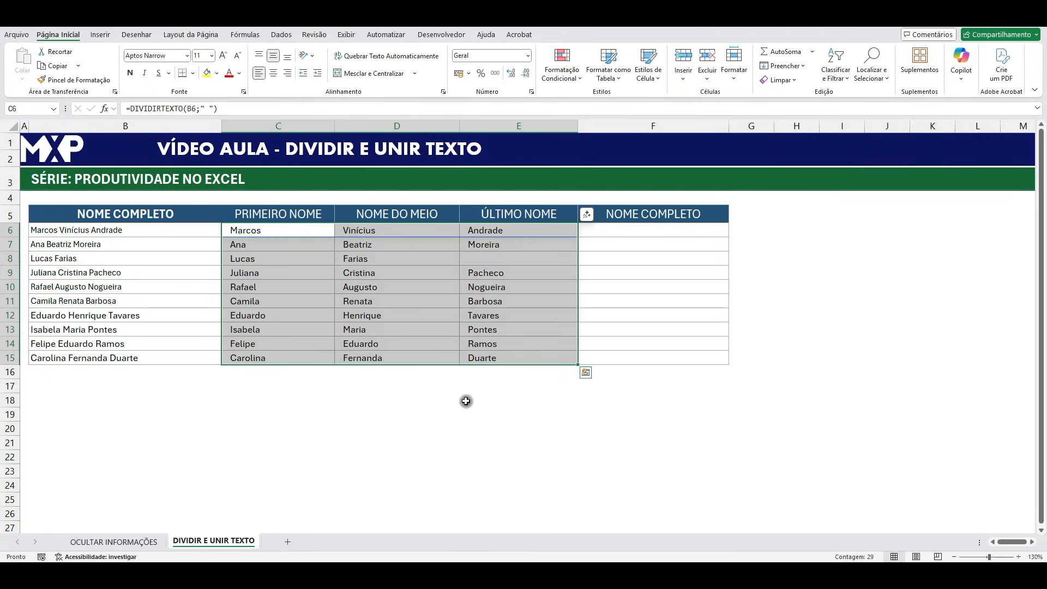
click(412, 395)
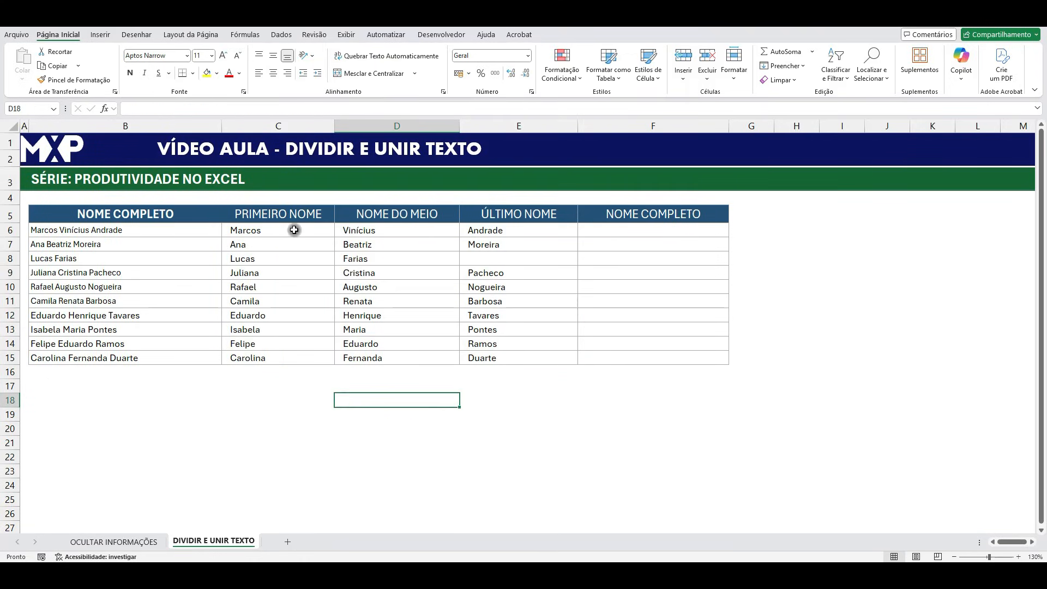
drag(267, 227, 281, 334)
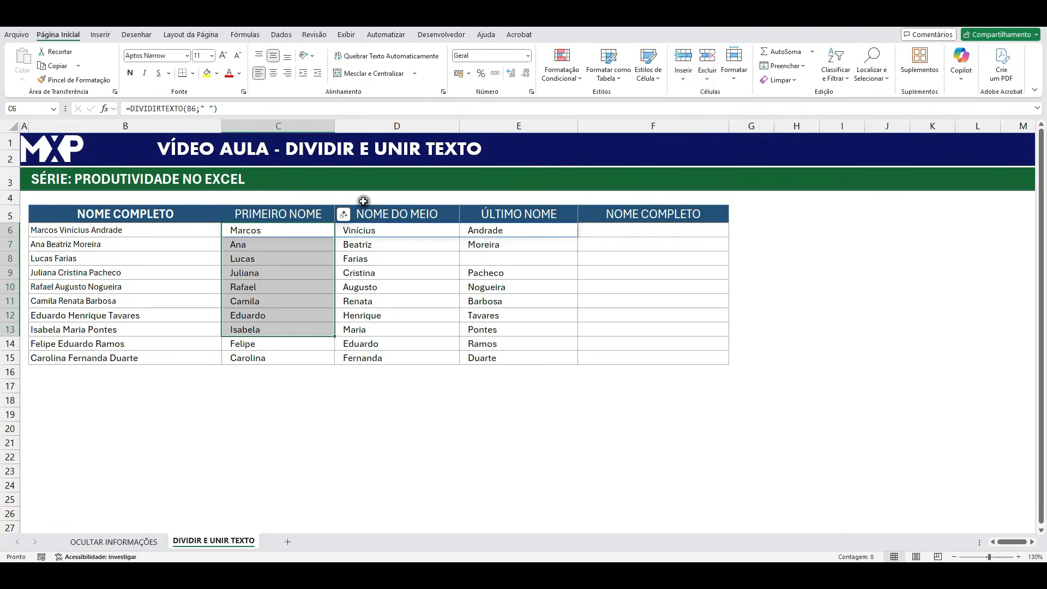
click(376, 233)
drag(375, 234, 362, 341)
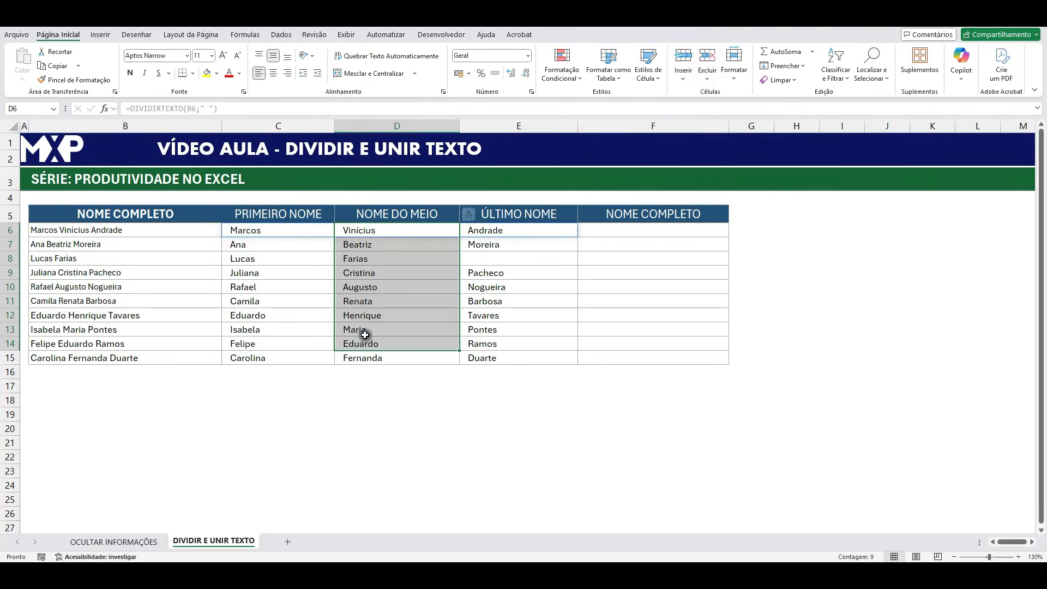
Start a UNIRTEXTO formula in F6 with the delimiter " " and VERDADEIRO to ignore empty cells.
click(618, 231)
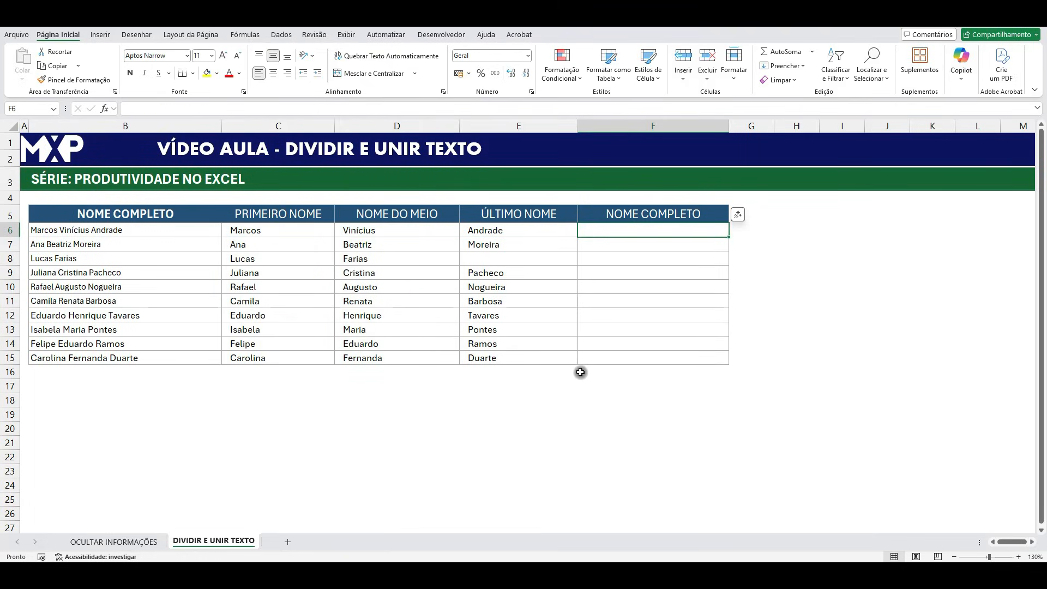
text(=unir)
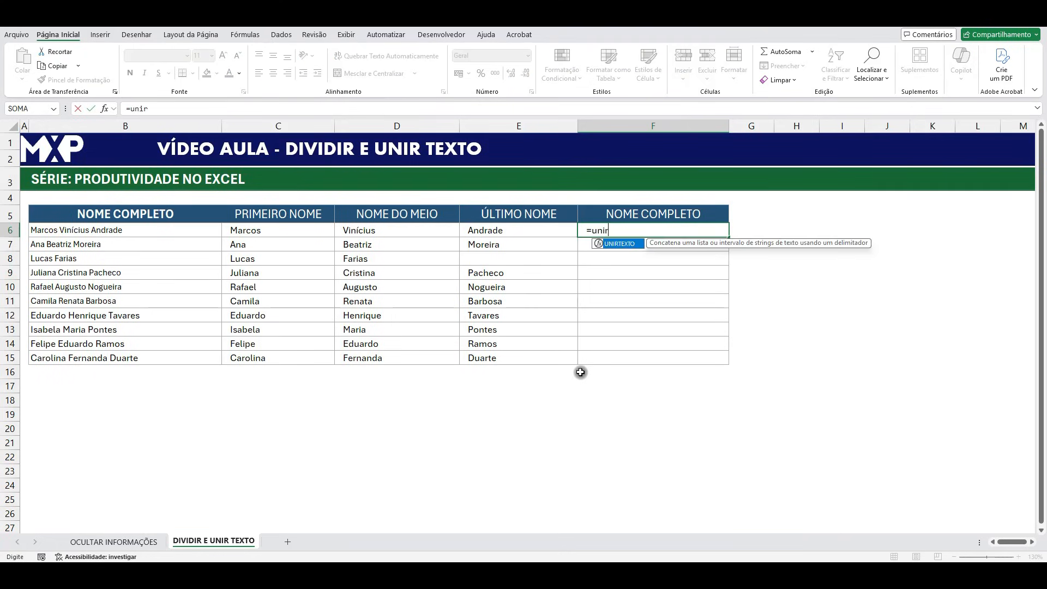
double_click(612, 248)
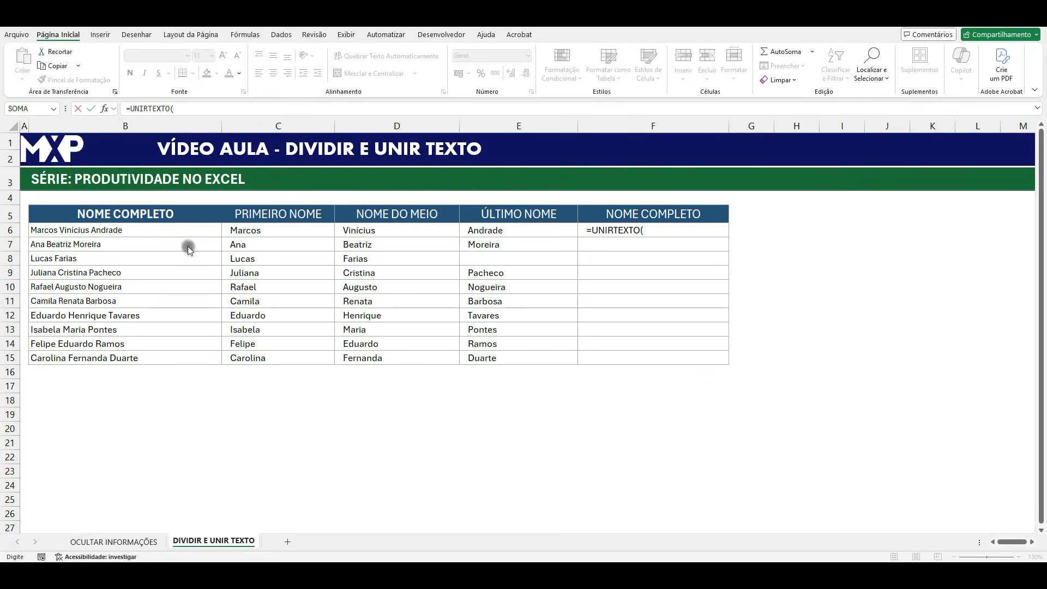
click(658, 230)
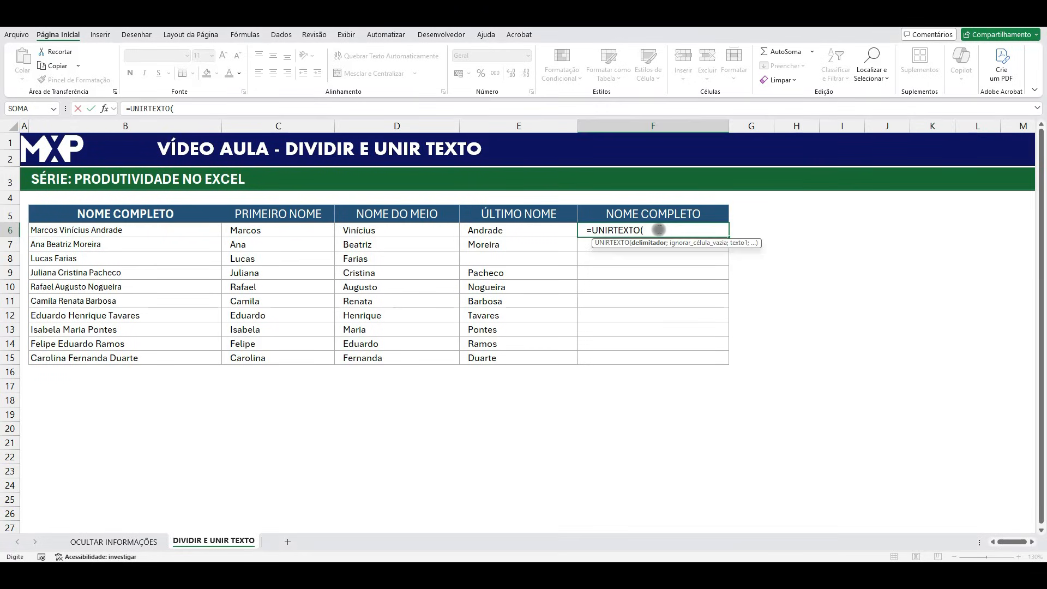
text(";)
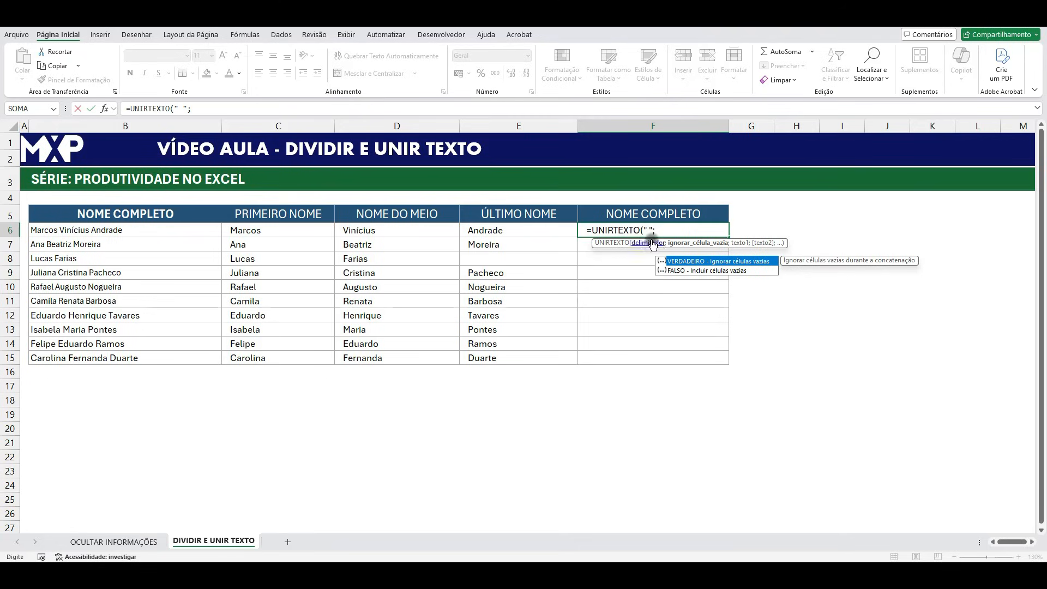
double_click(690, 262)
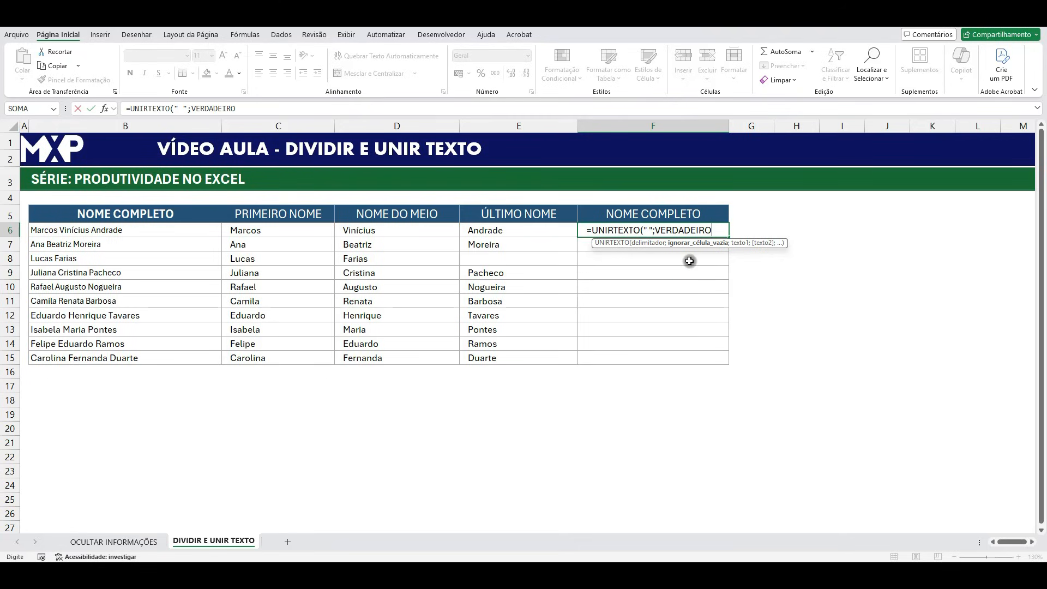
text(;)
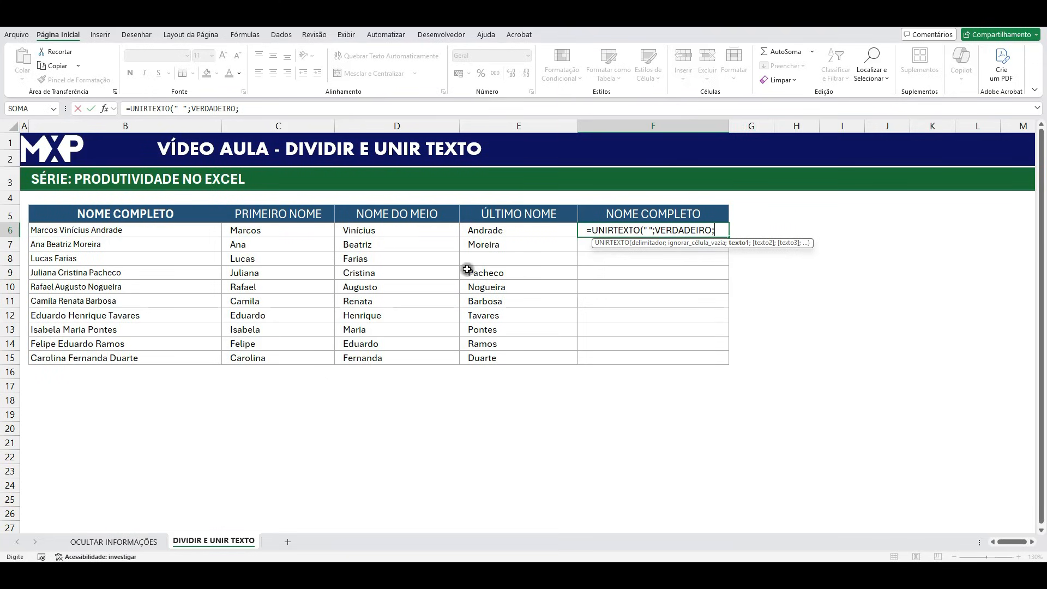
Complete the F6 formula with the three name parts, giving =UNIRTEXTO(" ";VERDADEIRO;C6;D6;E6).
click(281, 231)
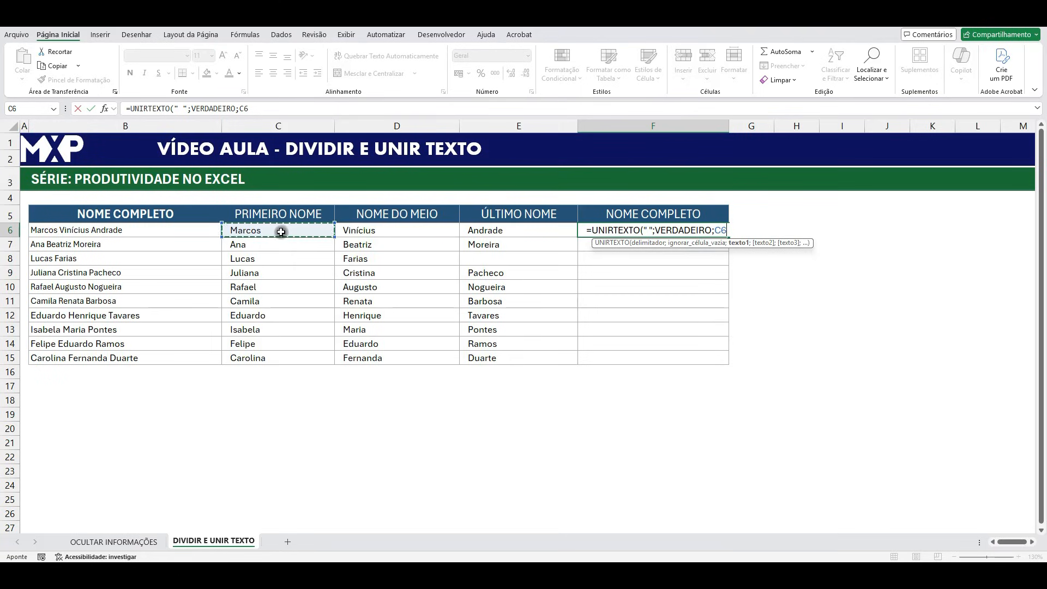
text(;)
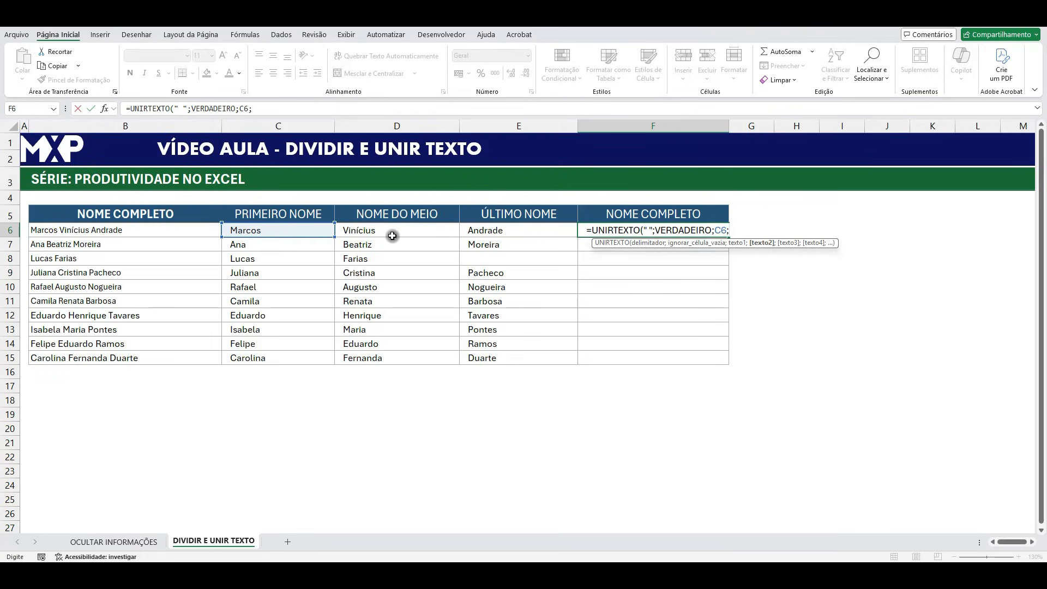
click(401, 232)
text(;)
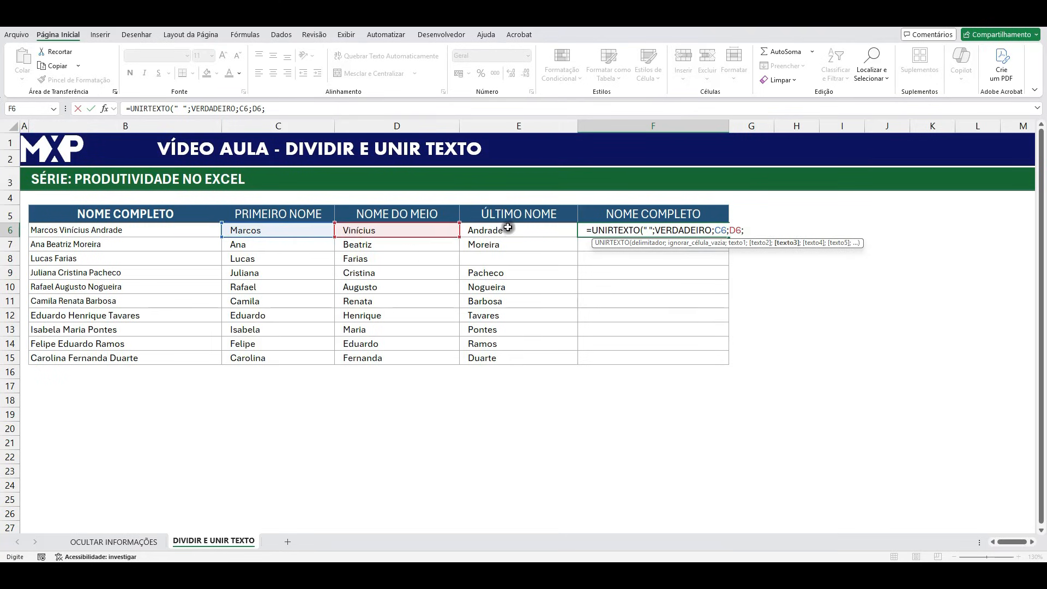
click(508, 228)
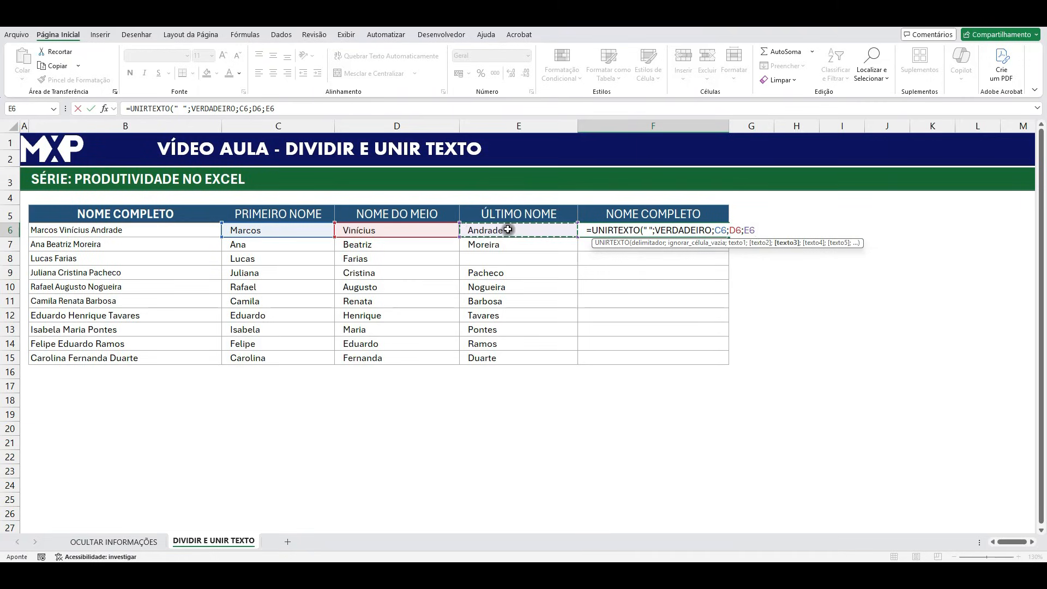
text())
key(Return)
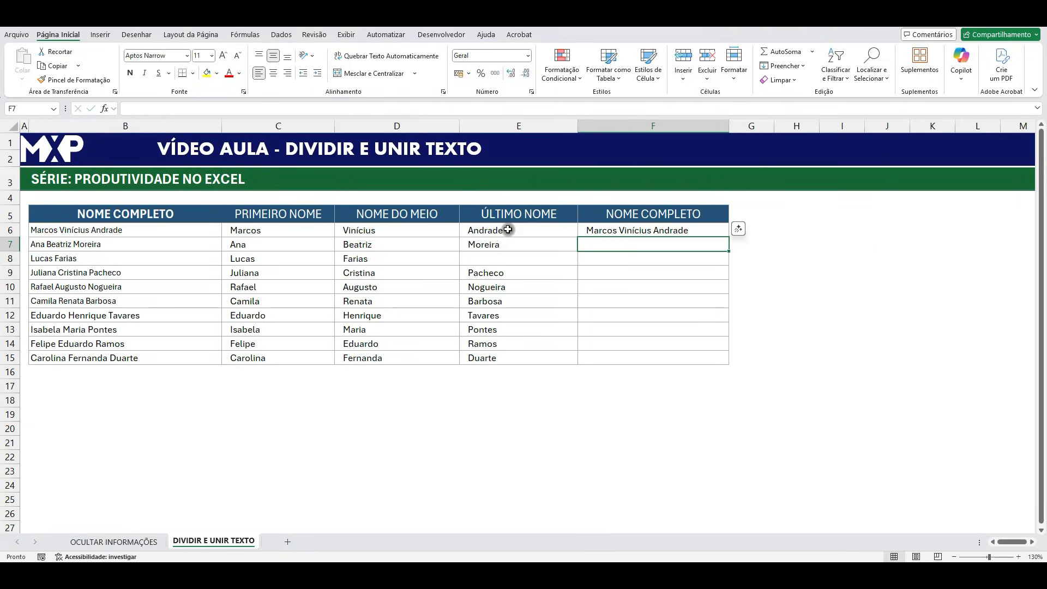
Fill the F6 UNIRTEXTO formula down through F15 and check the row 8 result against its empty last-name cell.
click(704, 233)
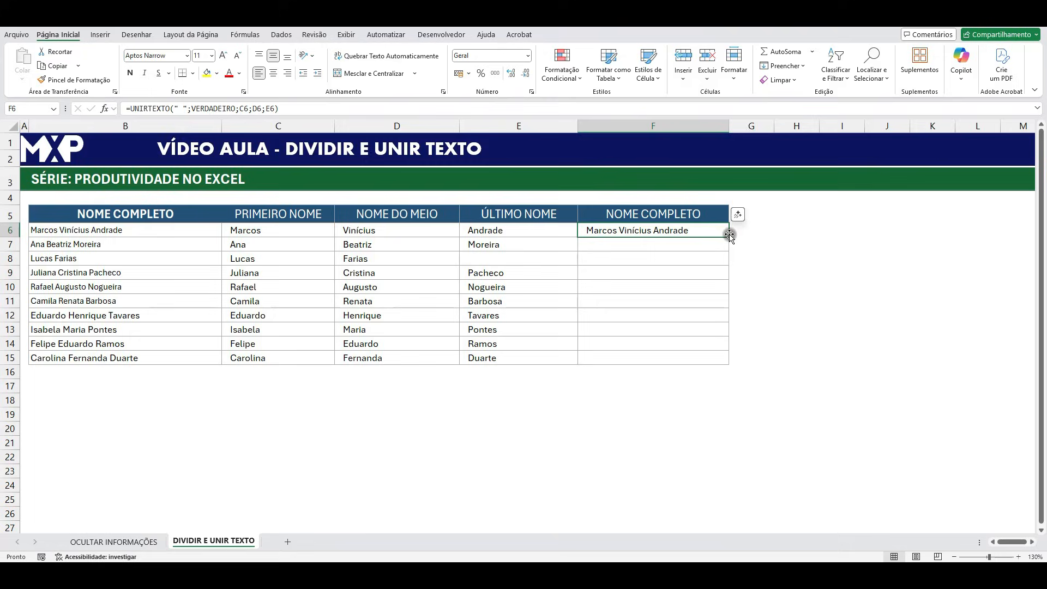
drag(729, 239, 727, 365)
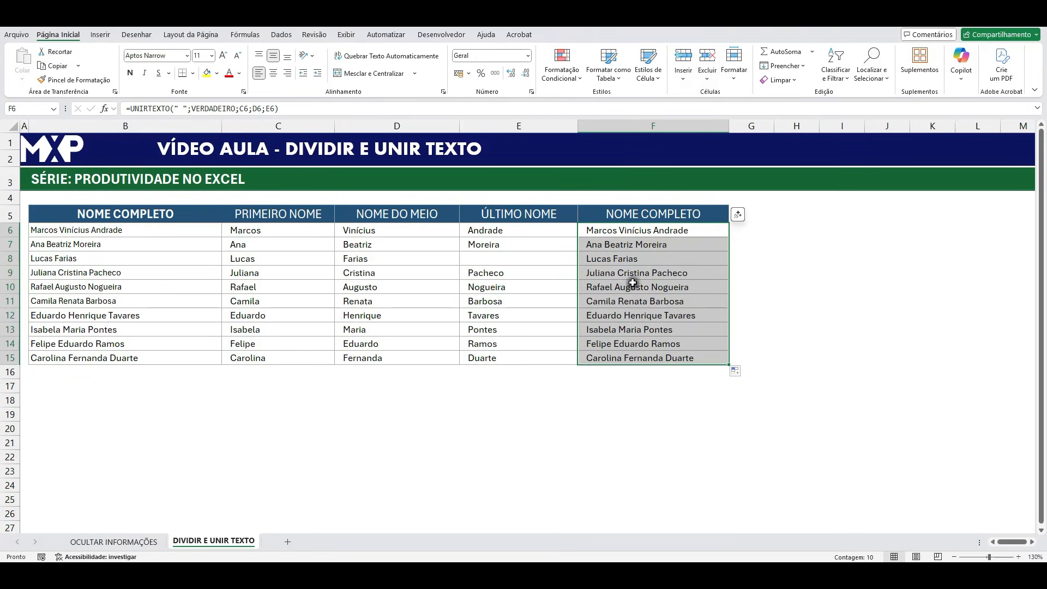
click(640, 259)
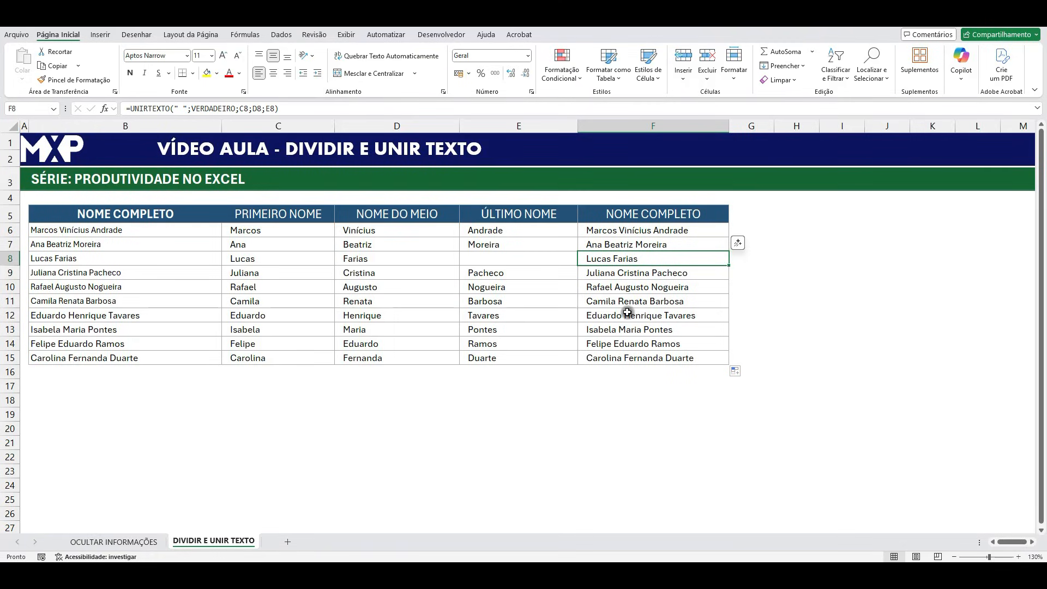
click(489, 260)
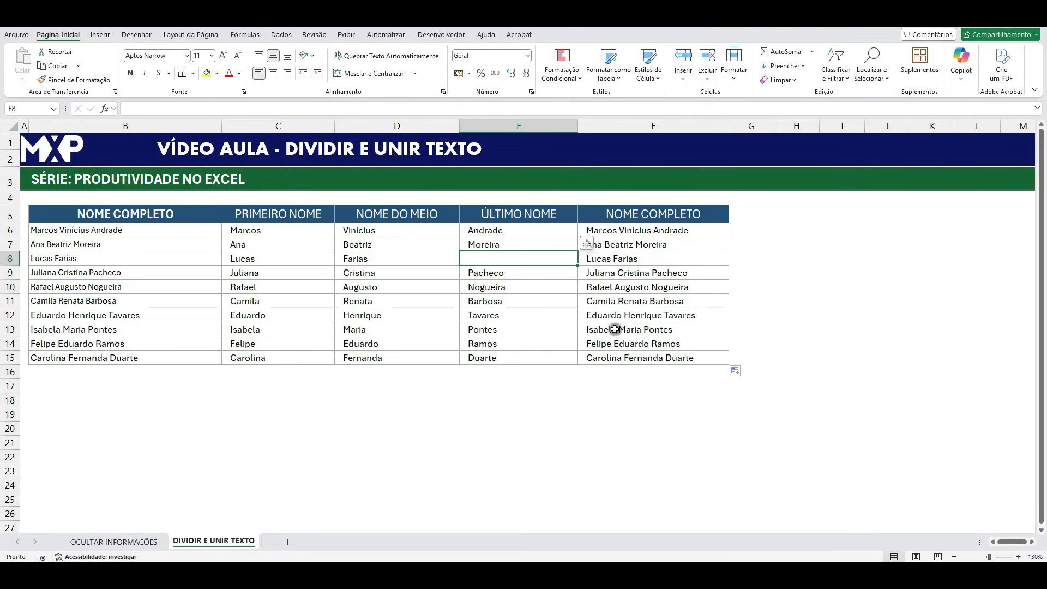
Compare the original full names in column B with the DIVIDIRTEXTO name parts in columns C to E and the UNIRTEXTO formula in F6.
click(153, 230)
drag(148, 247, 148, 329)
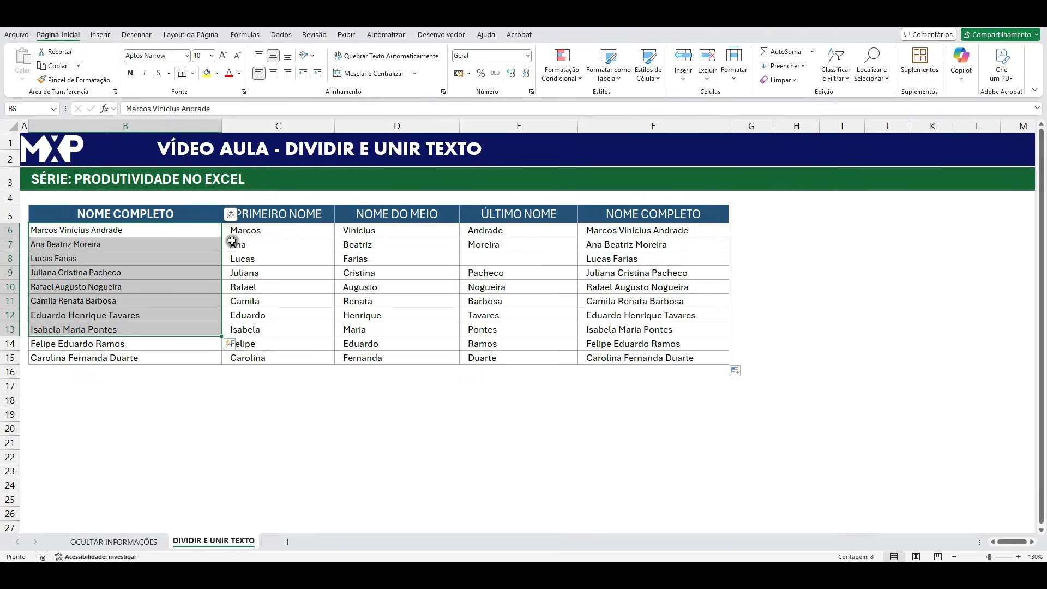
drag(254, 231, 484, 345)
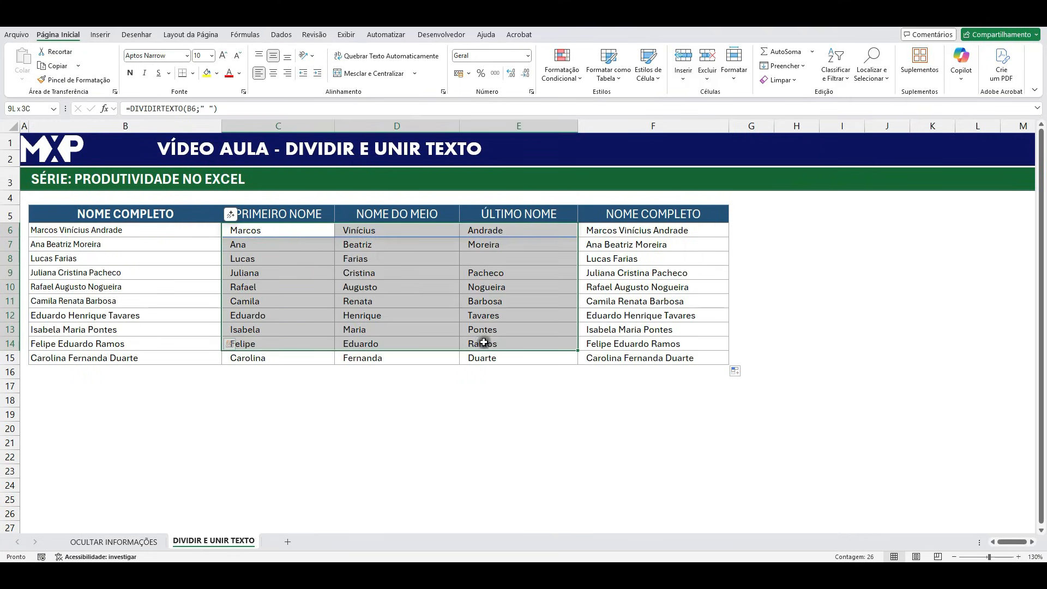
click(279, 243)
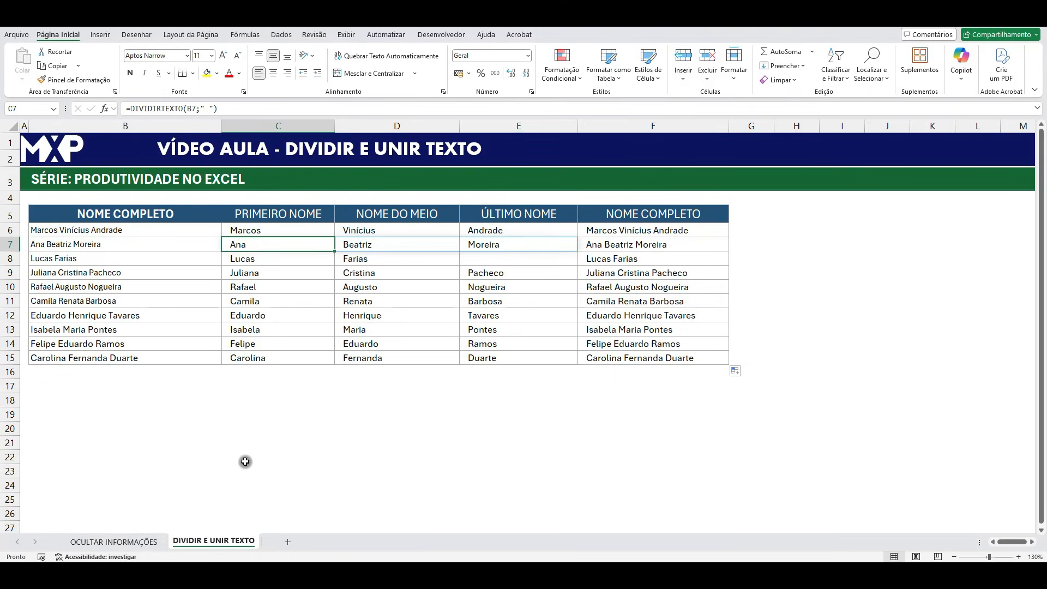
drag(272, 415, 484, 412)
drag(236, 416, 235, 464)
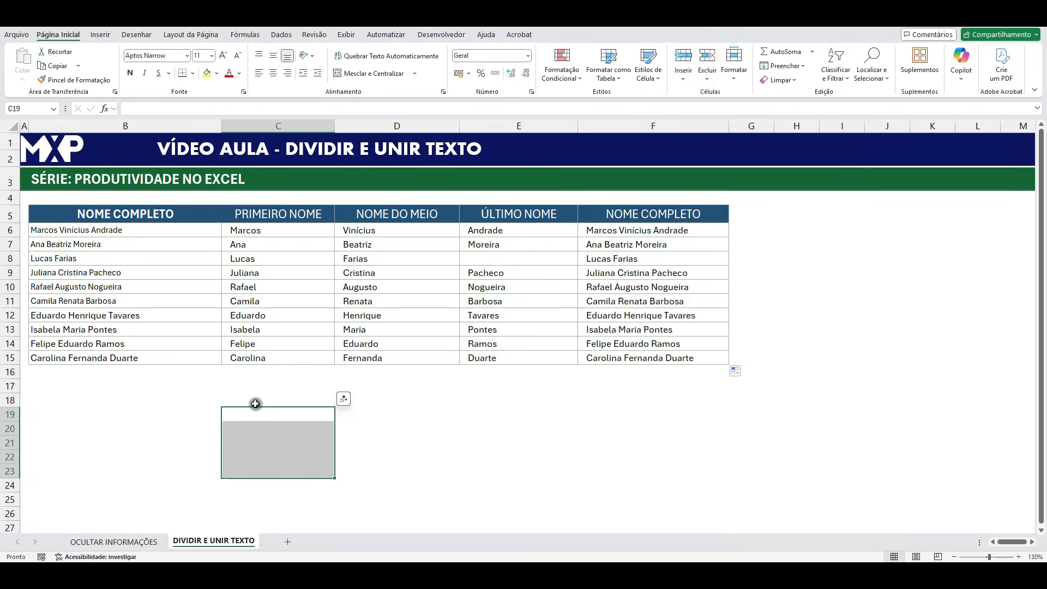
drag(230, 230, 465, 355)
click(124, 232)
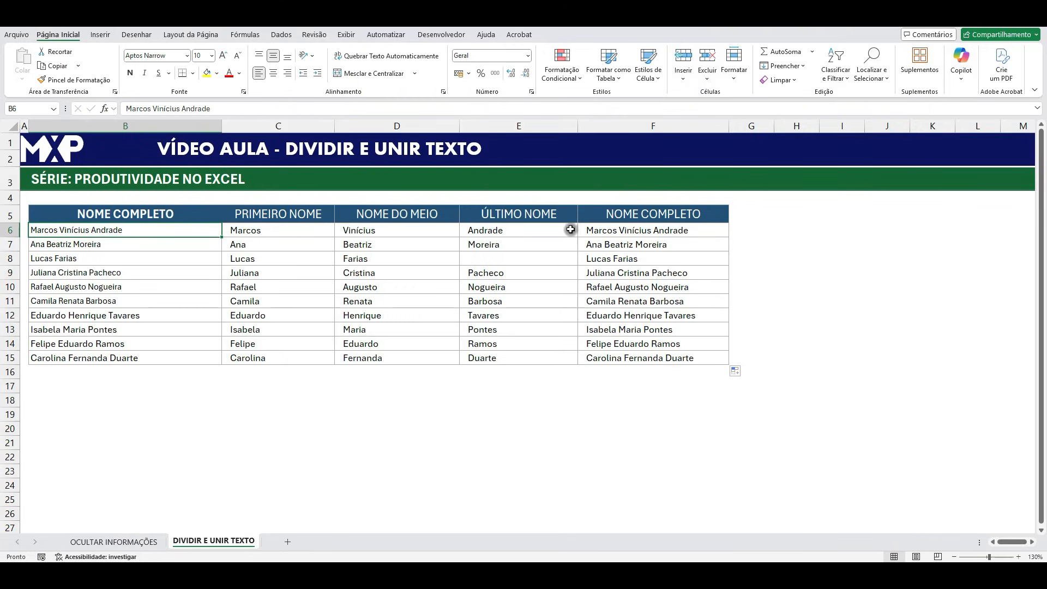
drag(540, 231, 283, 232)
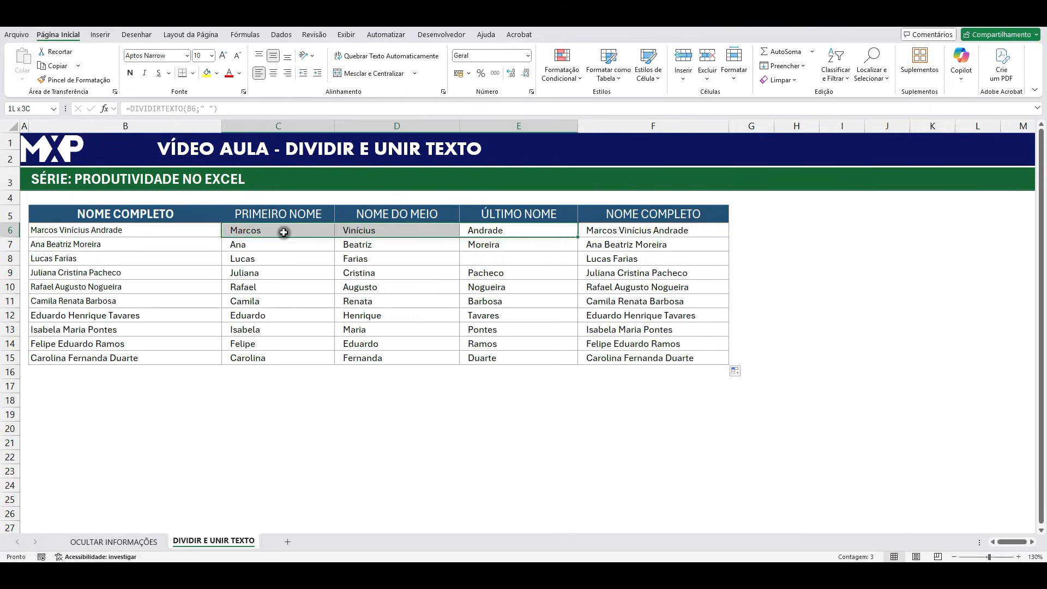
click(596, 229)
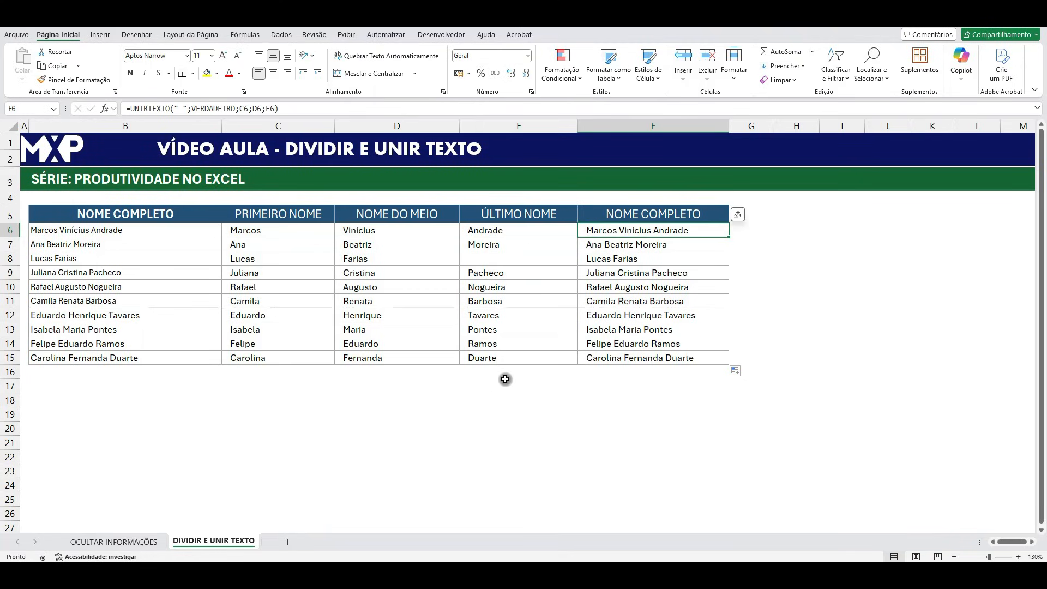